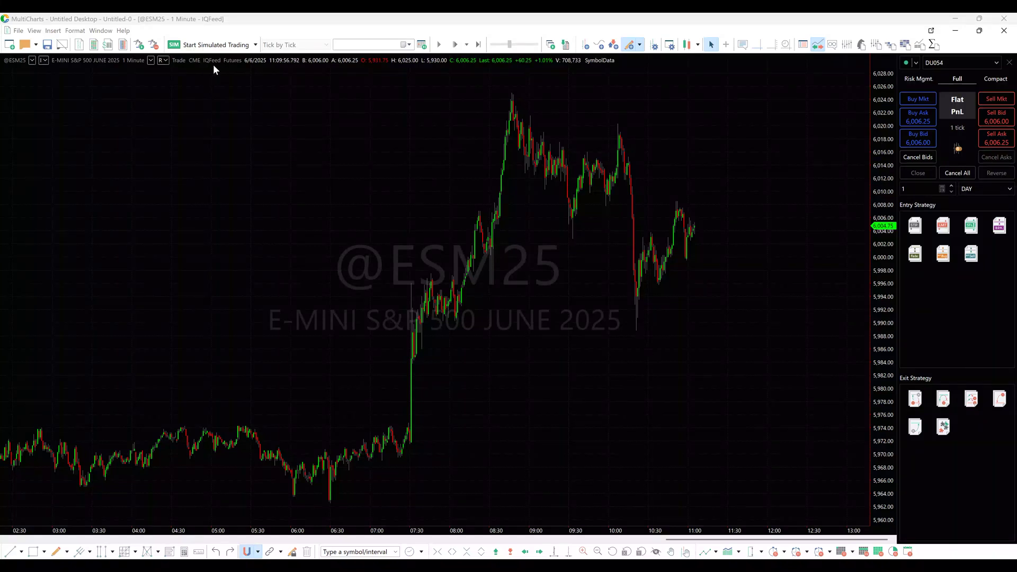
click(915, 62)
click(927, 87)
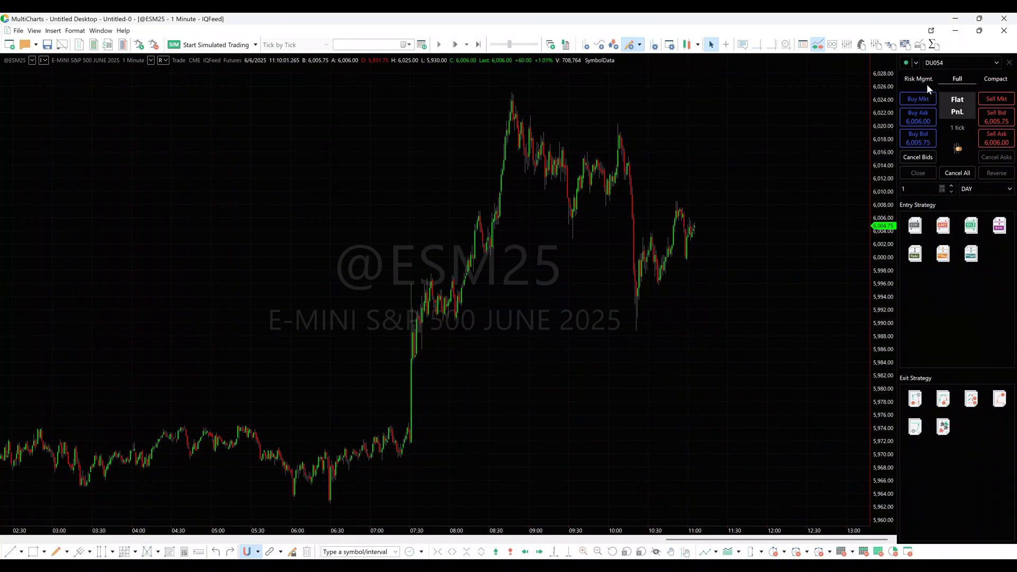
click(925, 100)
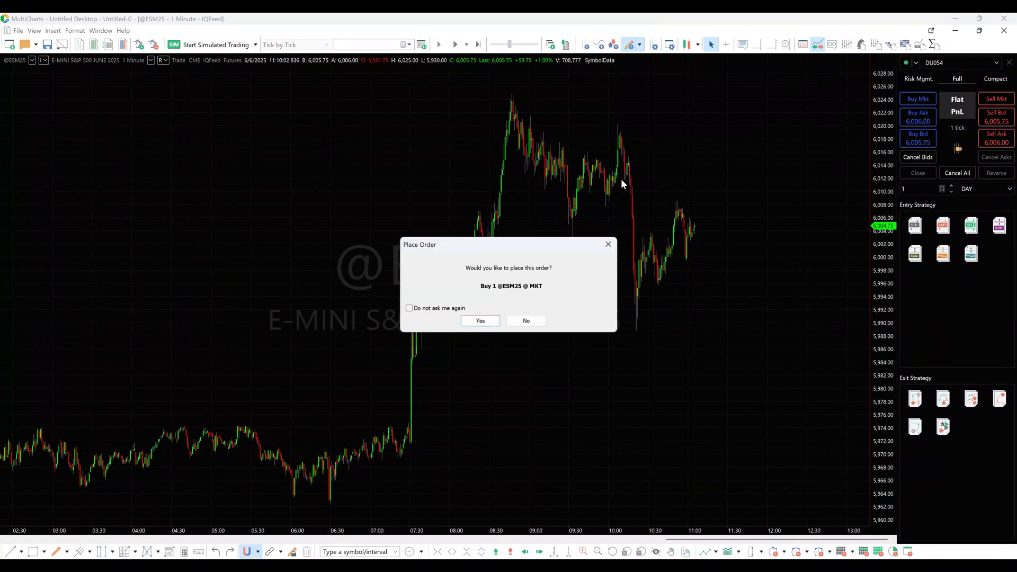
click(480, 321)
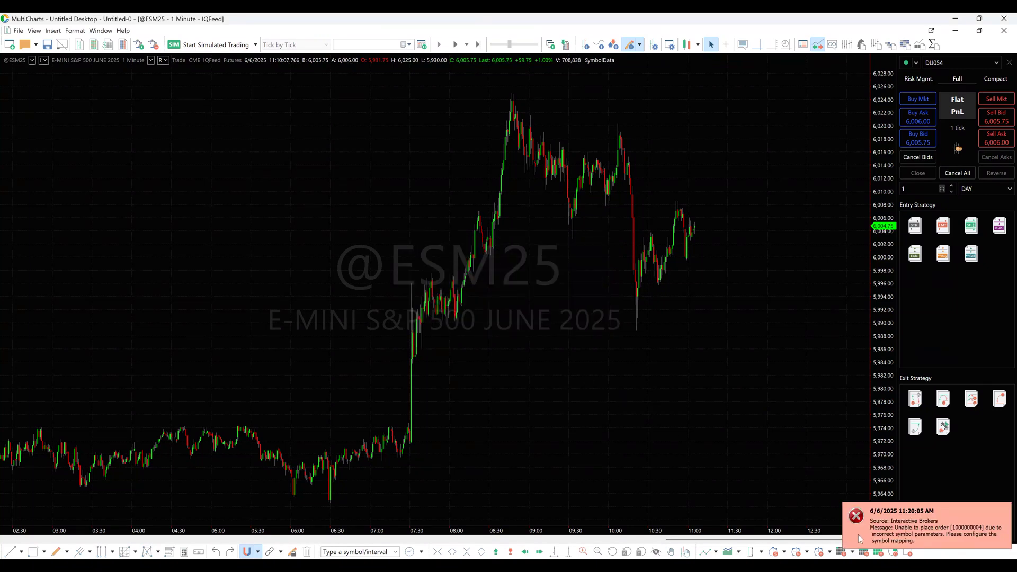
click(19, 30)
mouse_move(96, 341)
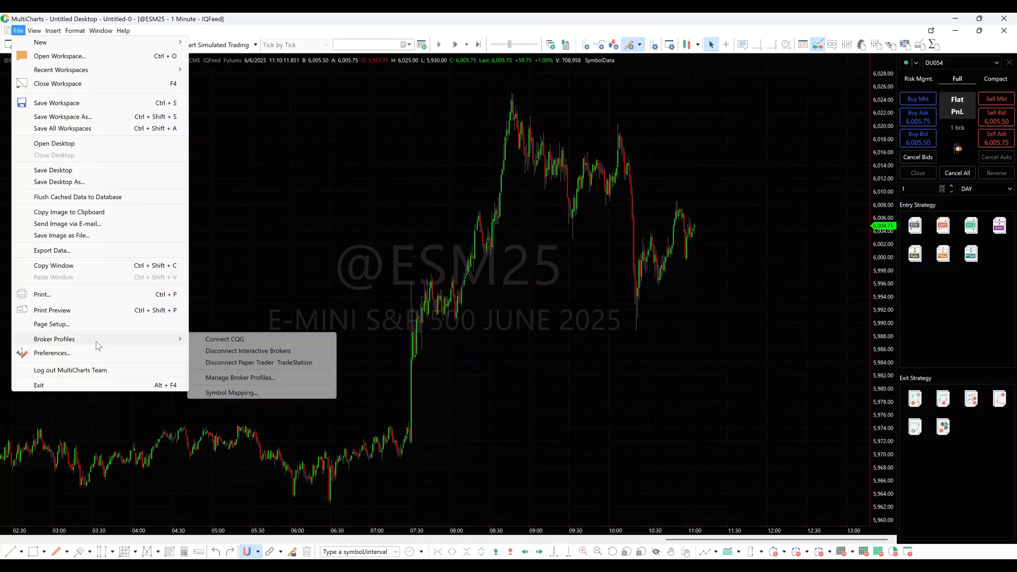
click(241, 392)
click(388, 204)
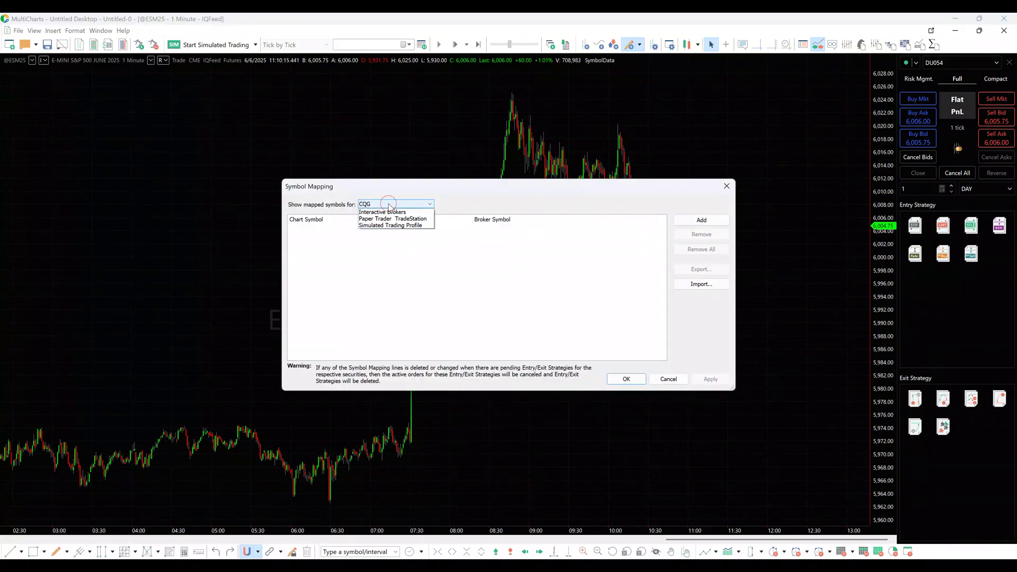
click(391, 218)
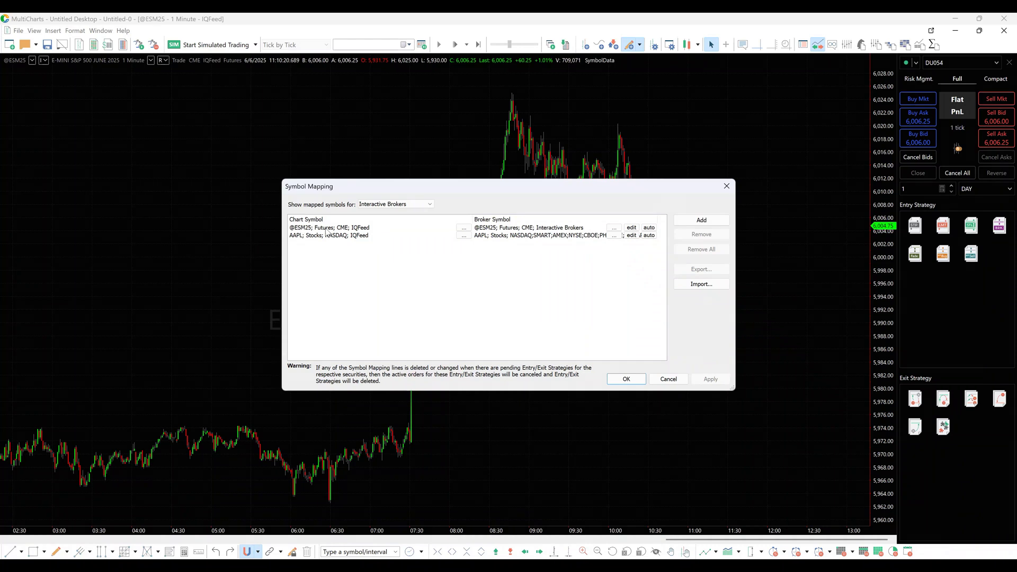
click(582, 228)
click(619, 229)
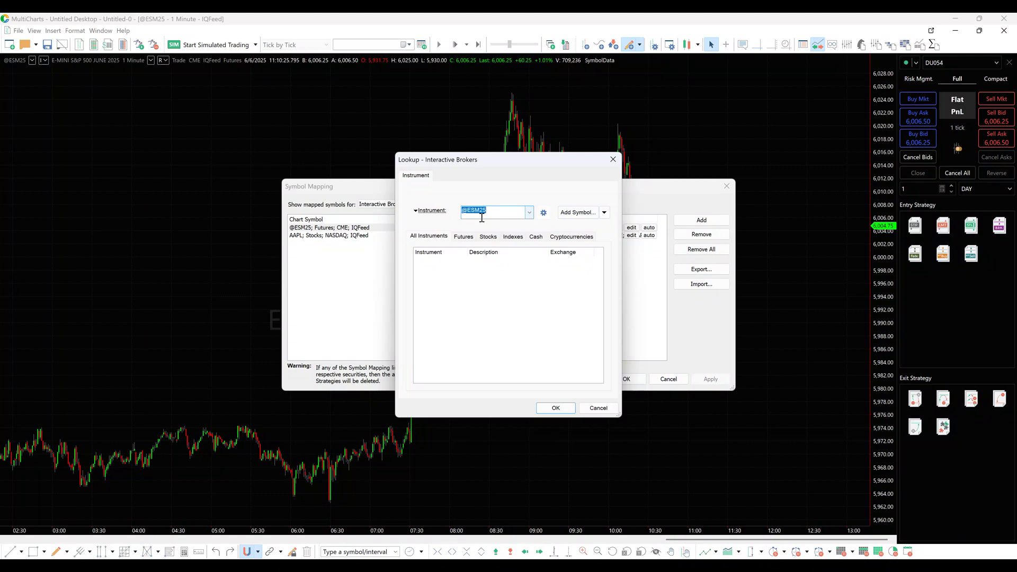
- Clear the instrument name and filter the lookup list to Futures
key(BackSpace)
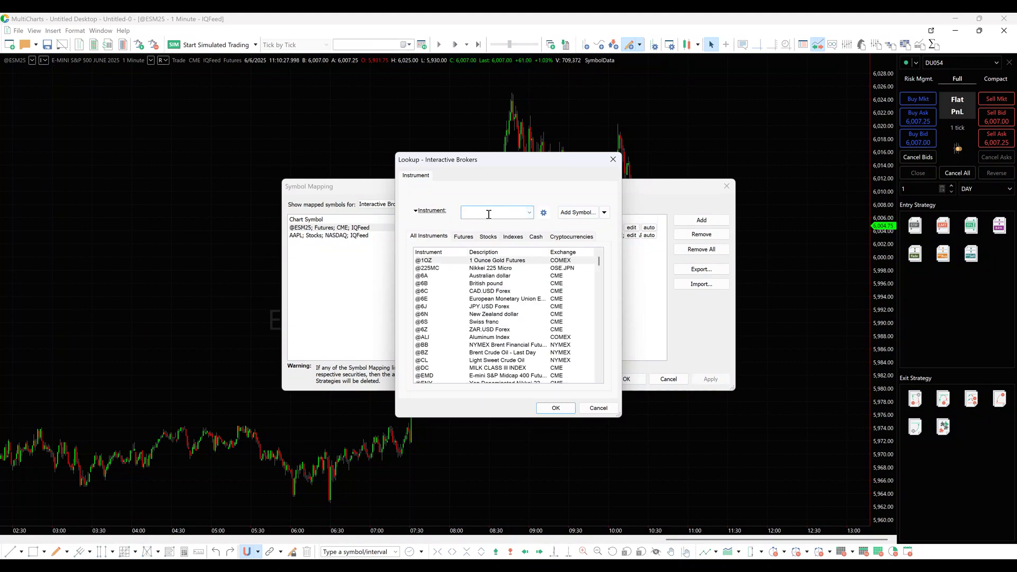
click(464, 237)
scroll(465, 288, down, 12)
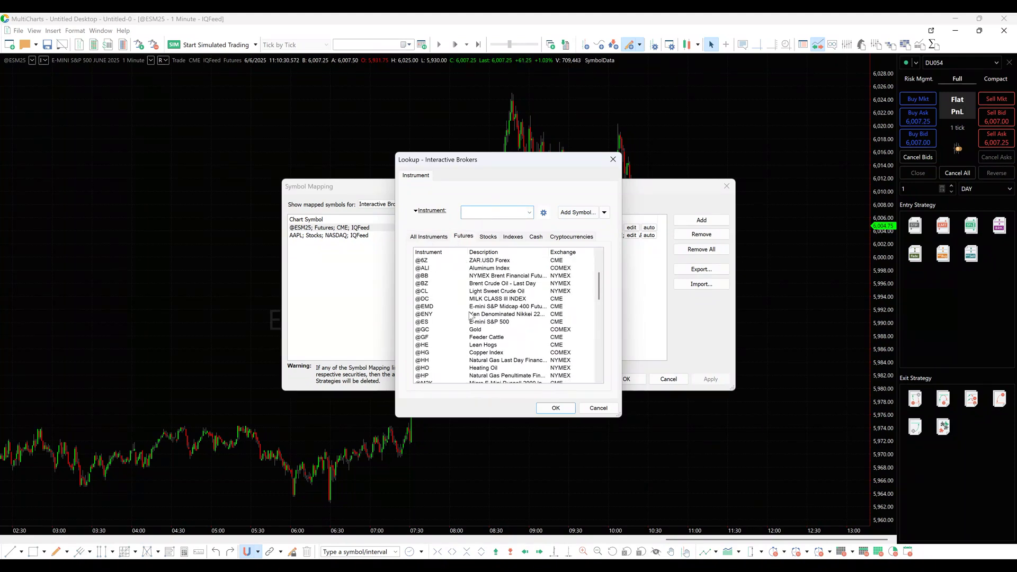
scroll(469, 316, down, 5)
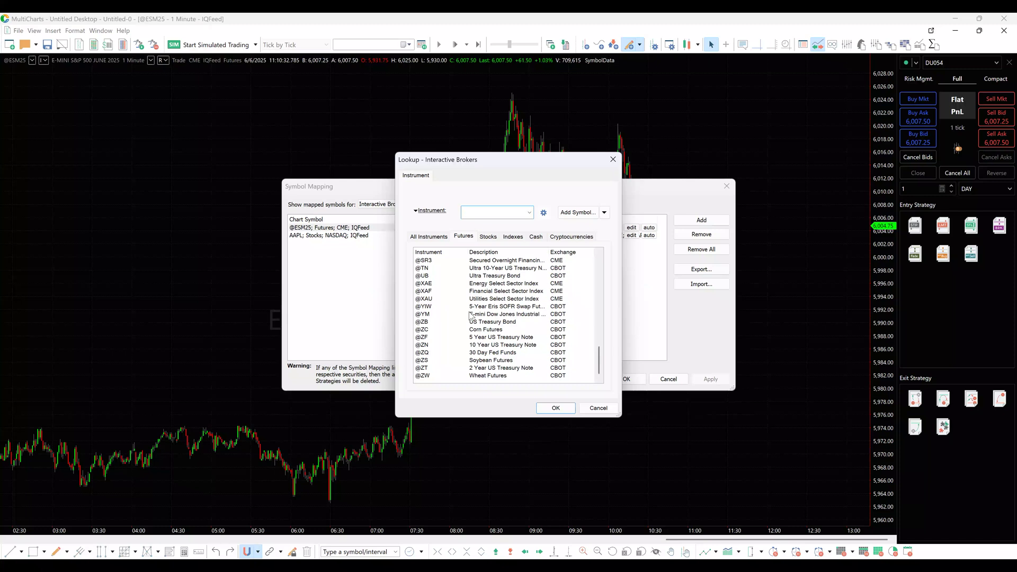
- Add the CME ESM5 futures contract, expiring 20250620, to the Interactive Brokers instruments
click(568, 214)
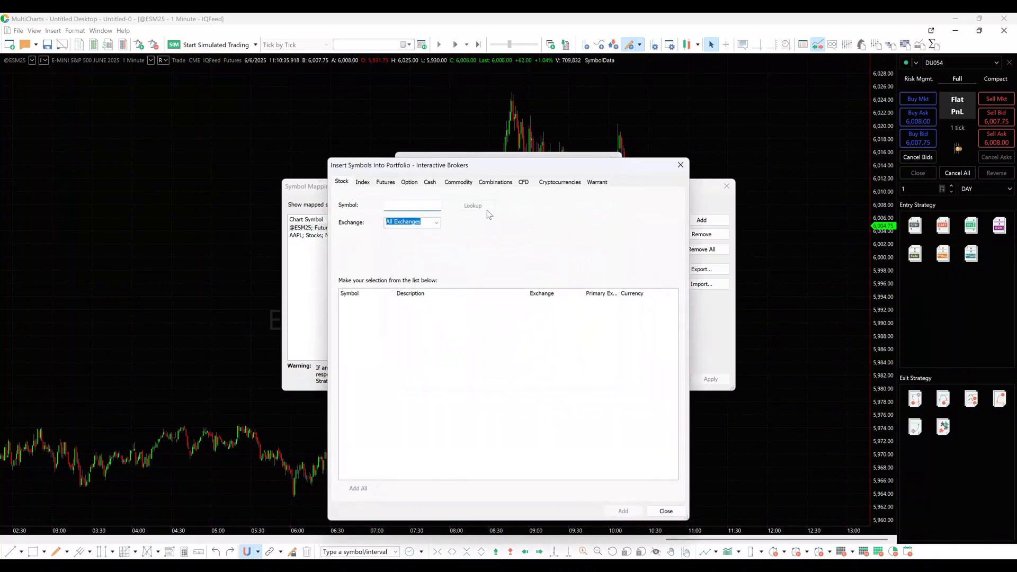
click(386, 182)
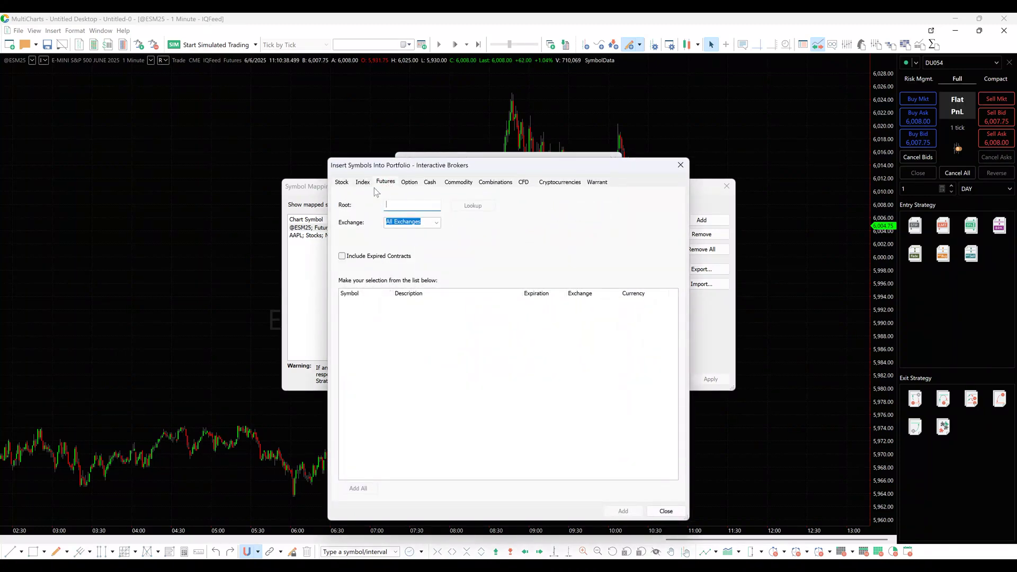
text(ESM5)
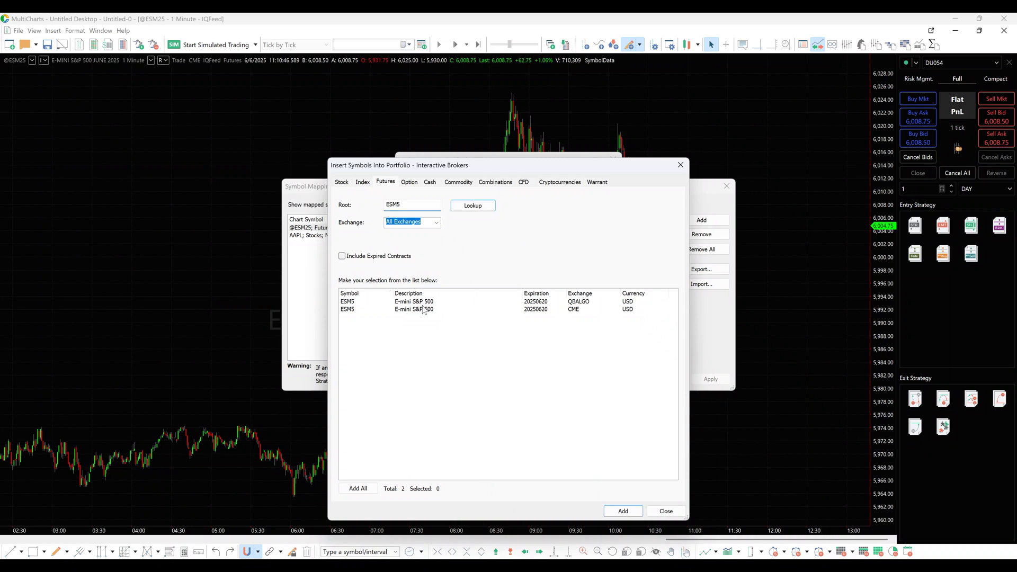
click(423, 309)
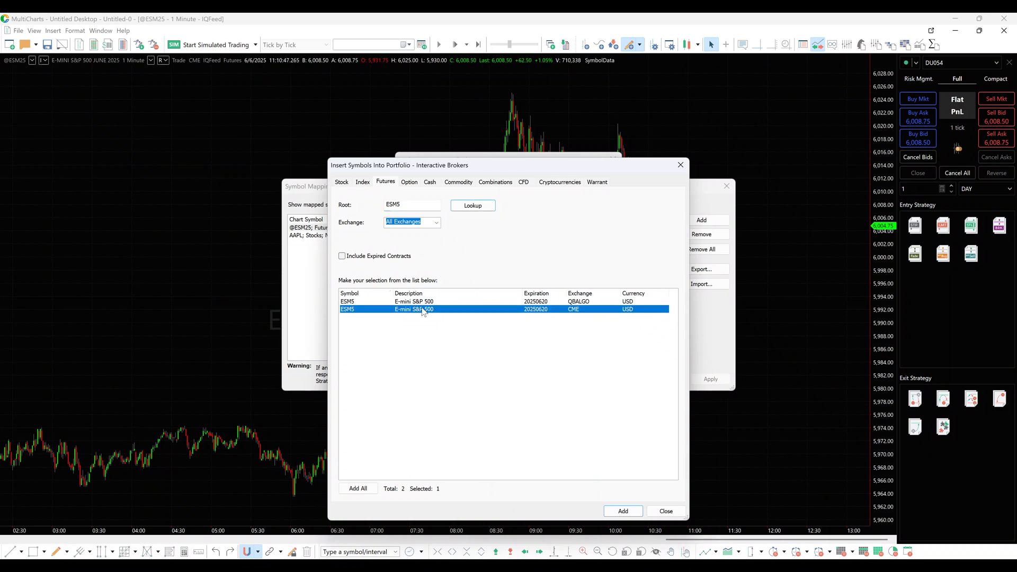
click(623, 511)
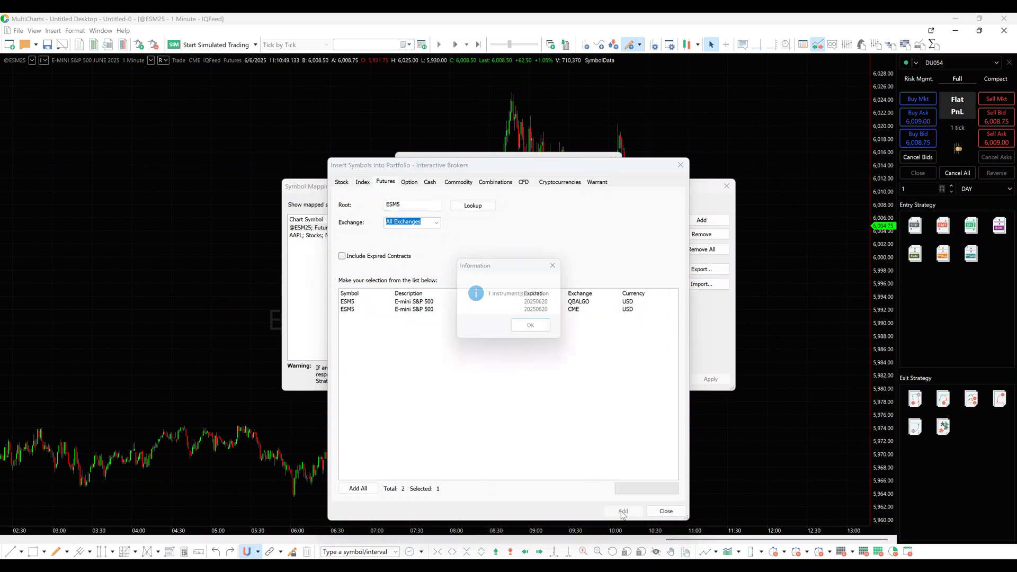
click(531, 329)
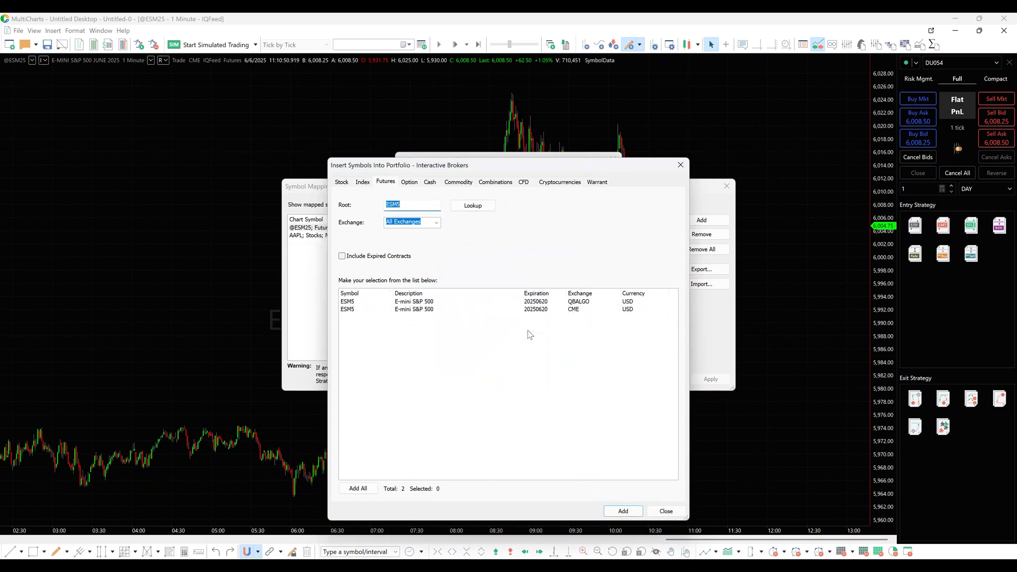
click(680, 166)
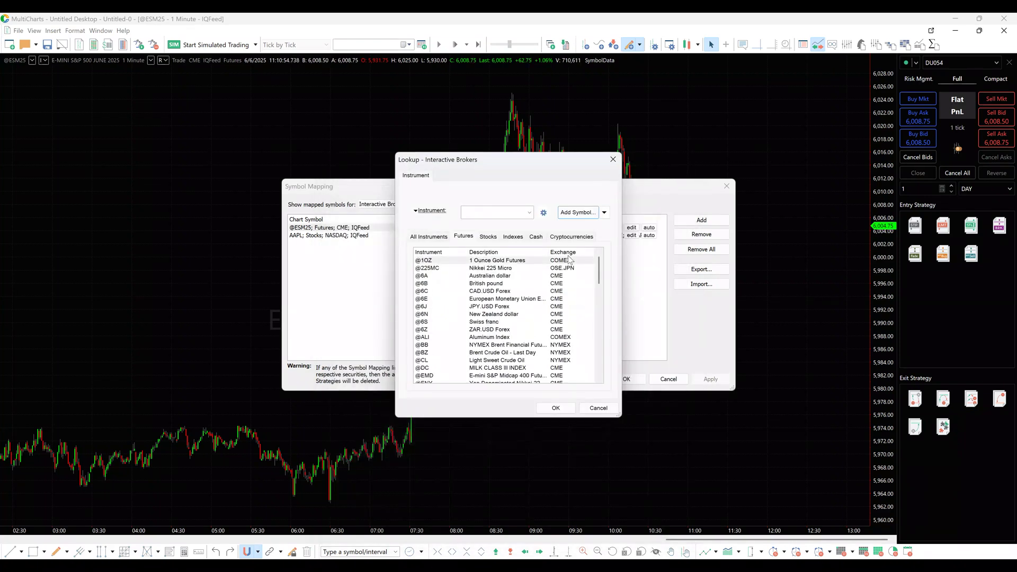
scroll(467, 347, down, 8)
scroll(466, 347, down, 10)
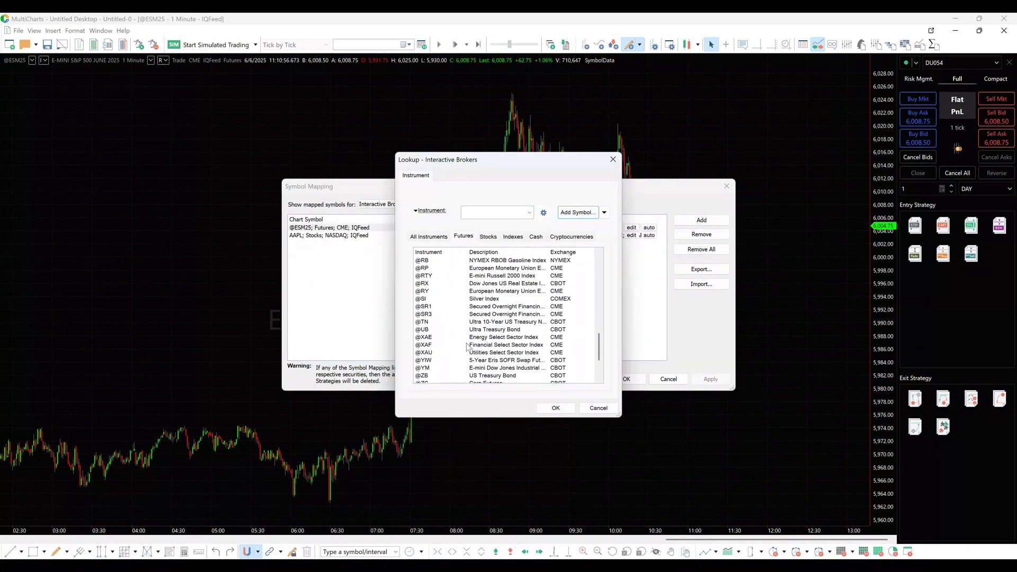
click(484, 376)
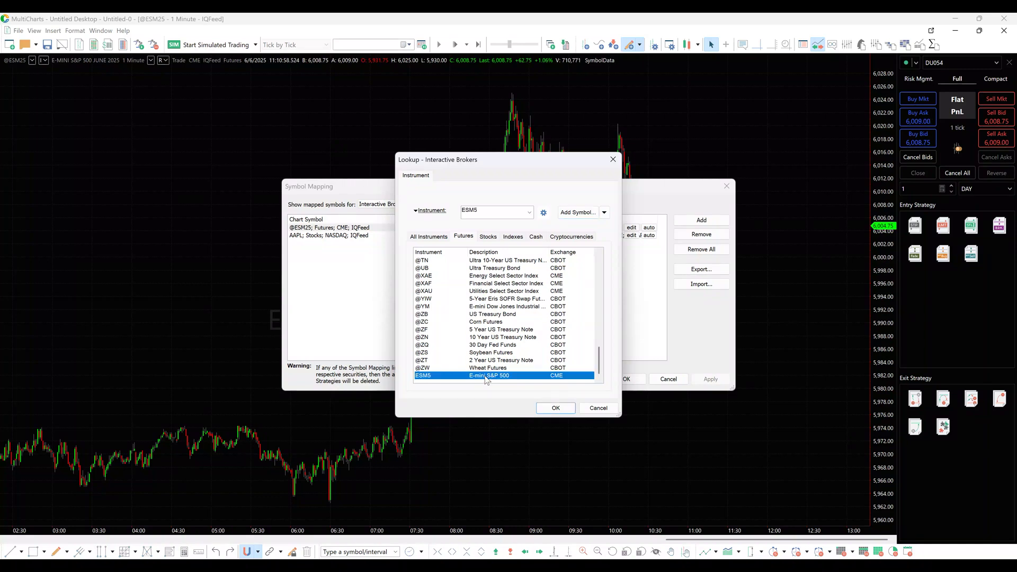
click(555, 407)
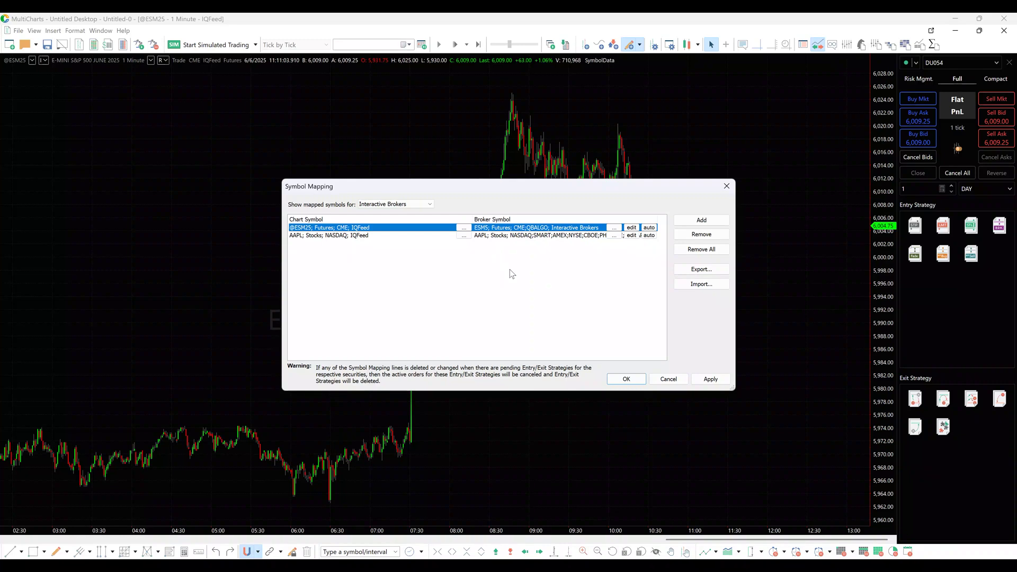
click(622, 379)
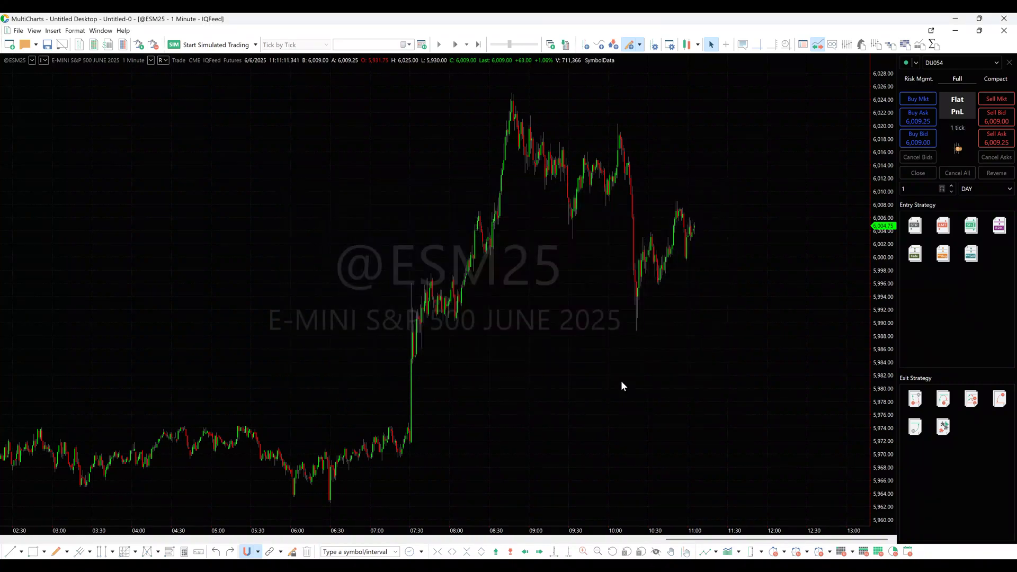
click(917, 99)
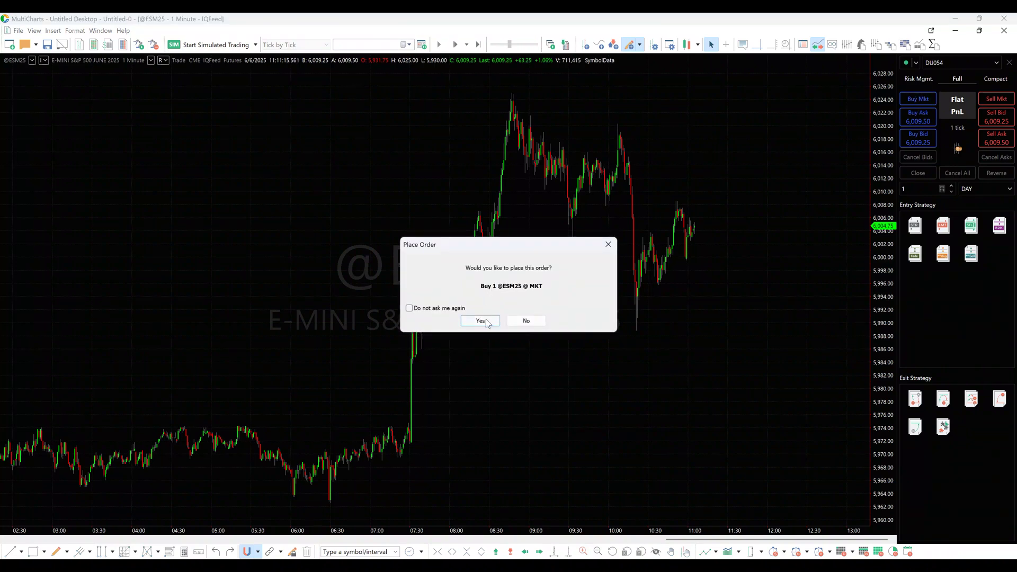
click(485, 321)
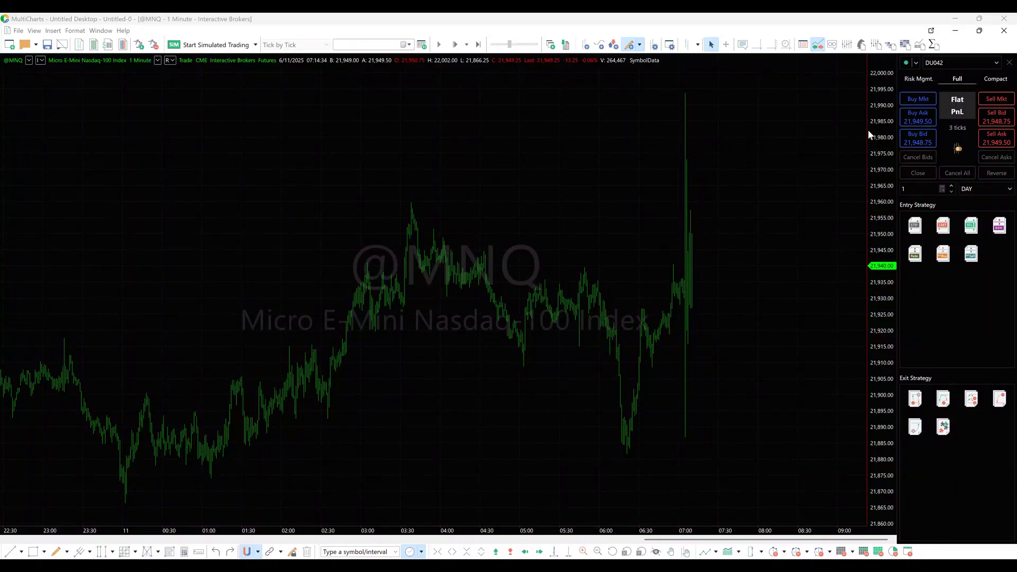
click(912, 99)
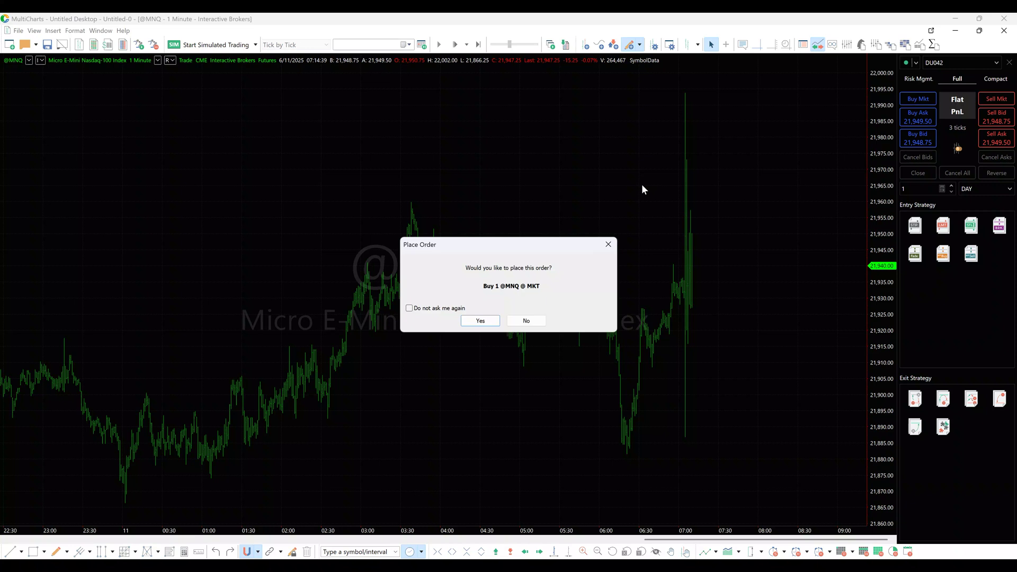
click(479, 320)
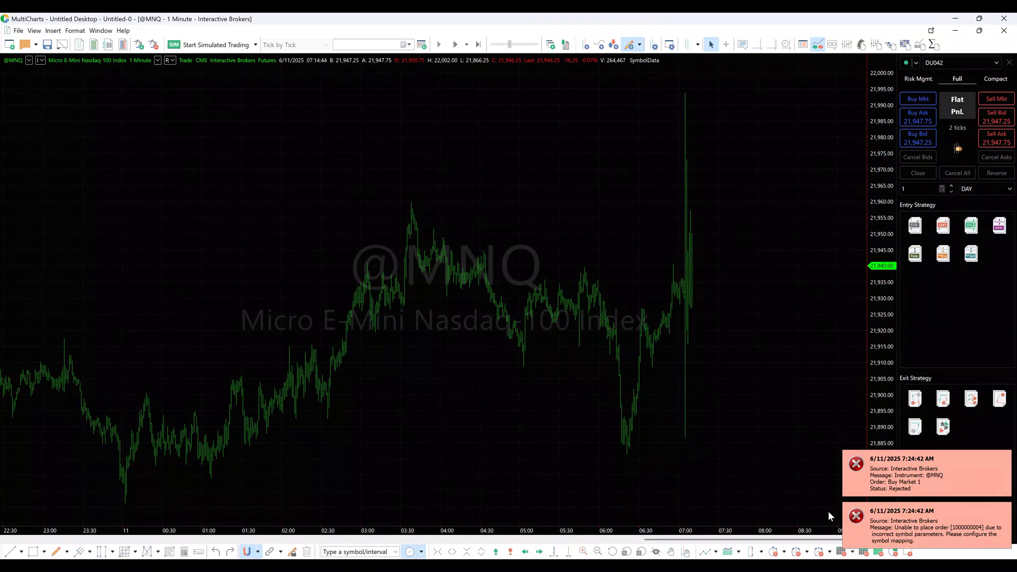
click(19, 30)
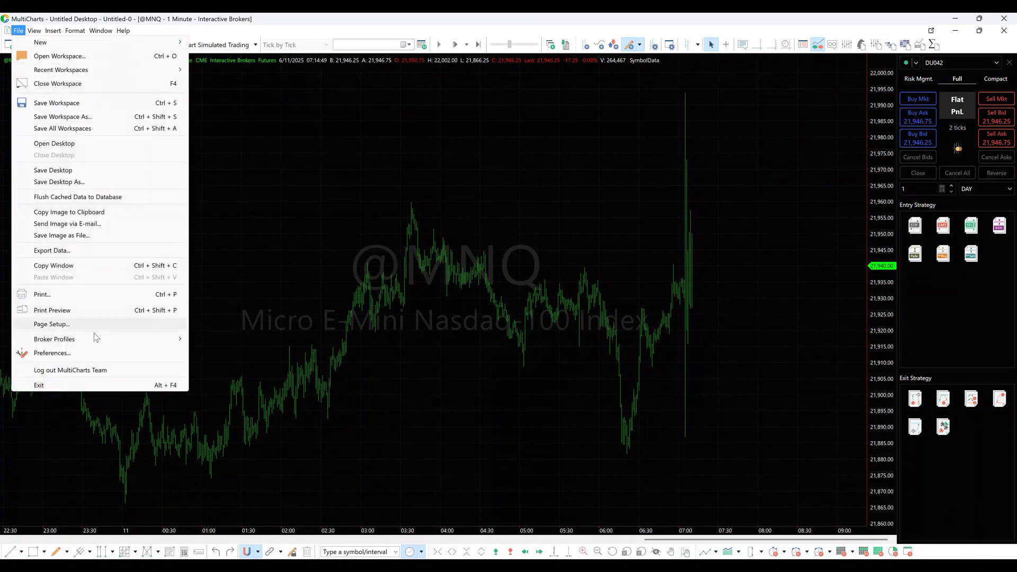
mouse_move(94, 338)
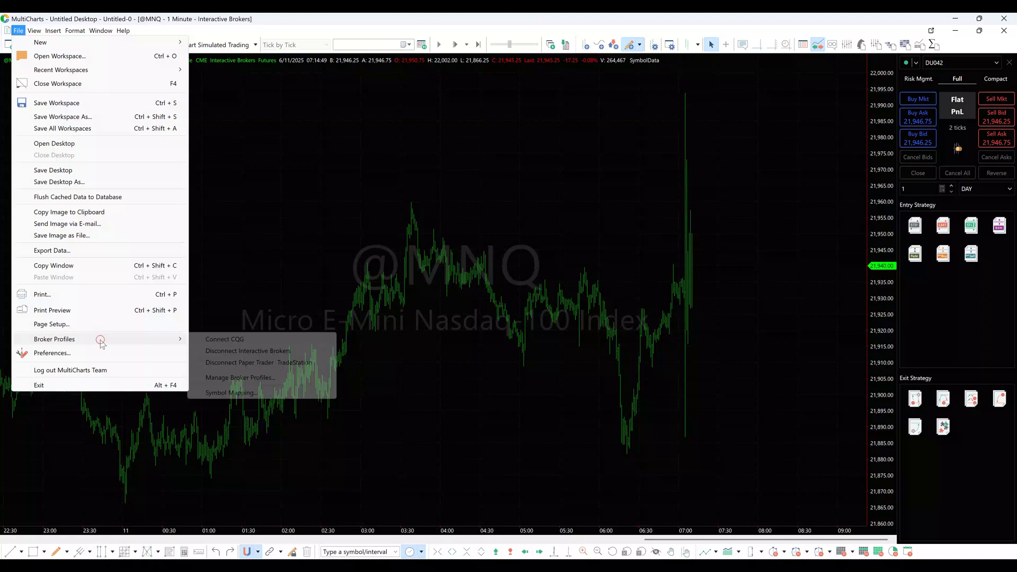
click(228, 392)
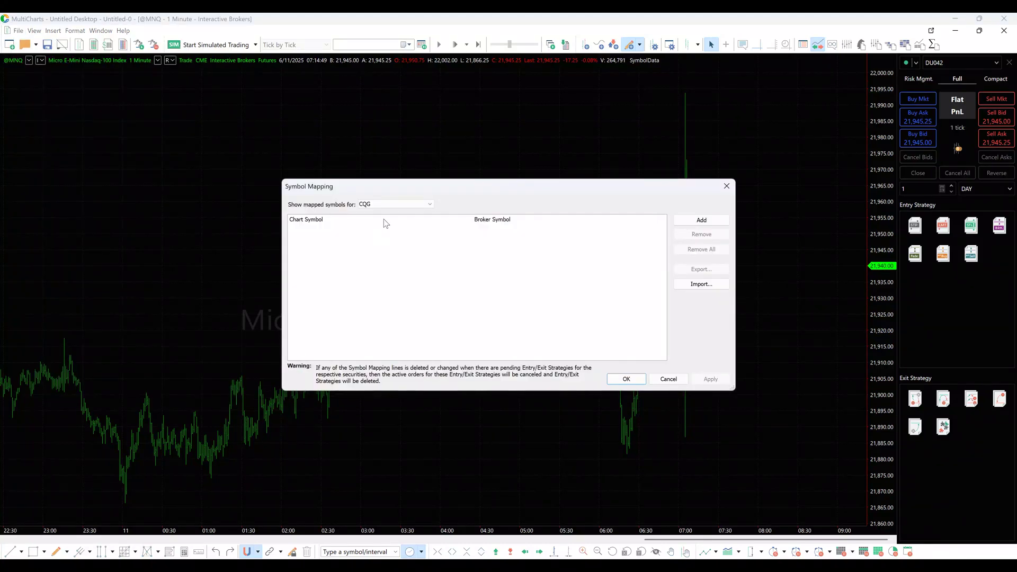
click(390, 205)
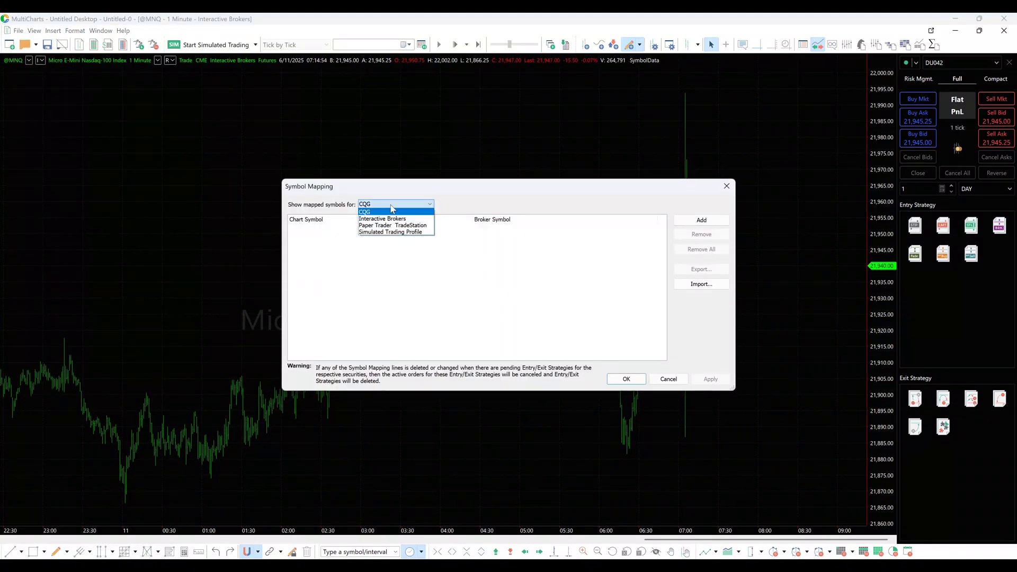
click(398, 219)
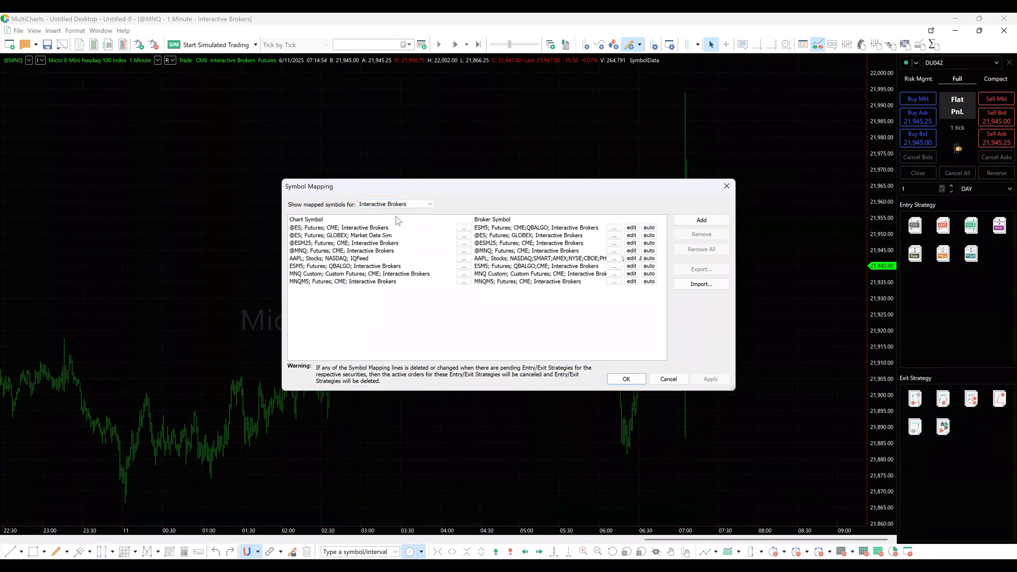
click(382, 252)
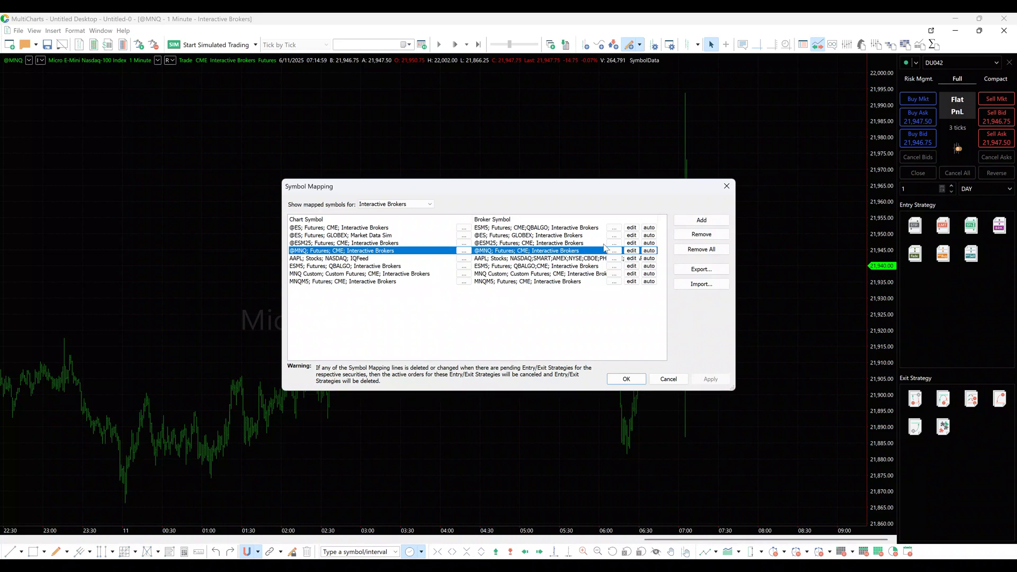
click(614, 251)
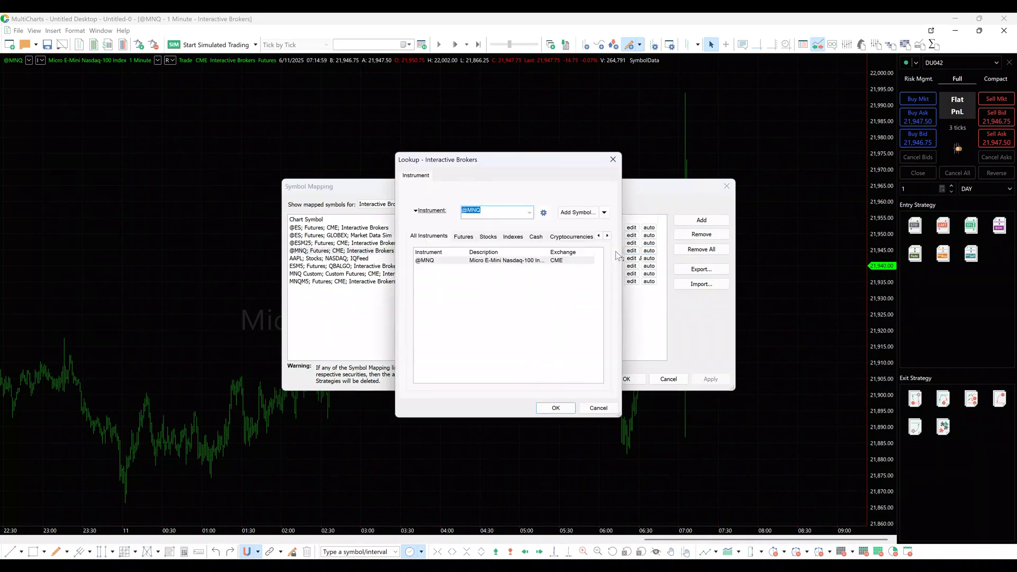
- Clear the instrument search and filter the lookup list to Futures
key(BackSpace)
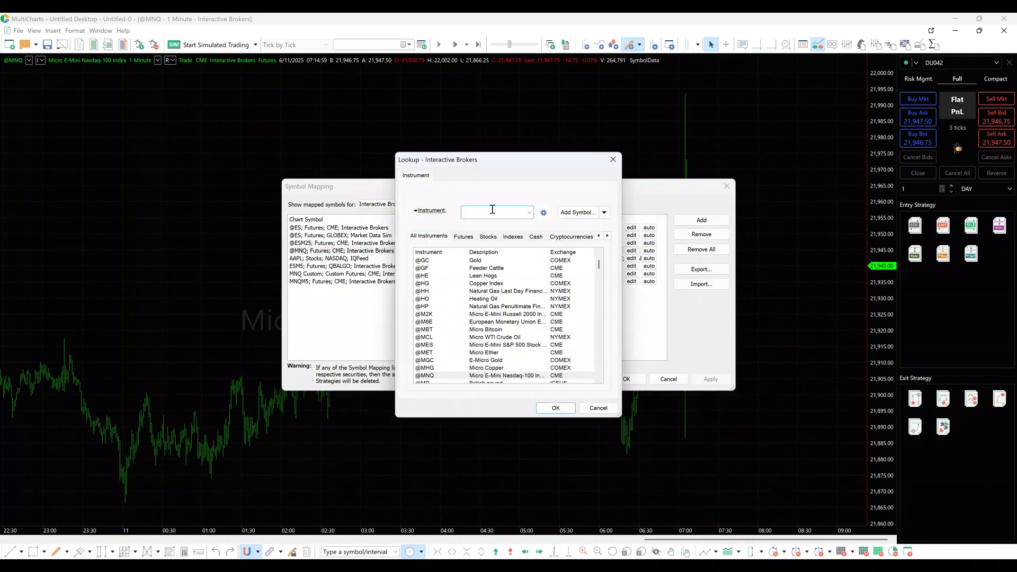
click(459, 239)
scroll(447, 319, down, 10)
scroll(447, 320, down, 1)
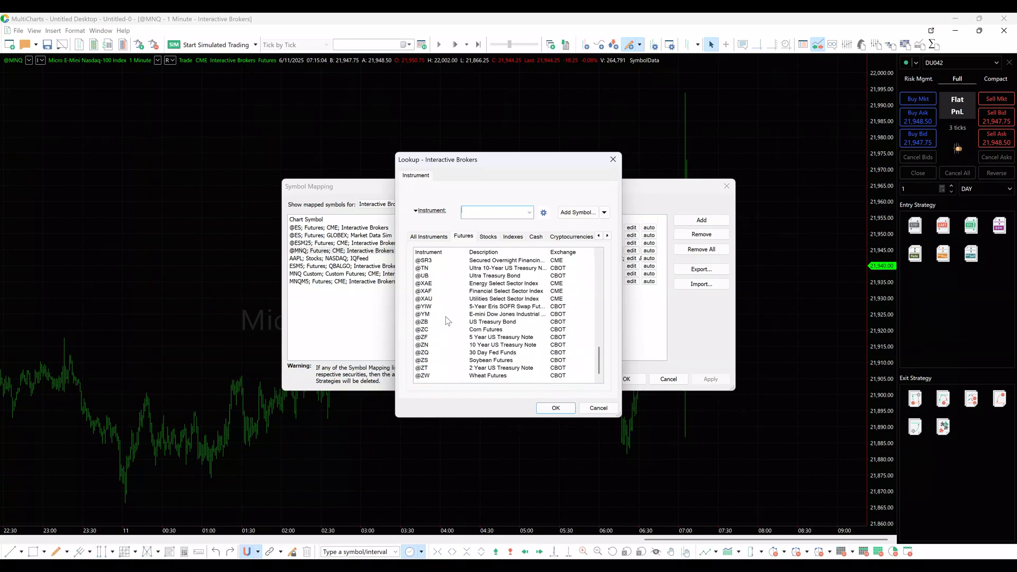
- Look up and add the MNQM5 Micro E-Mini Nasdaq-100 CME contract, expiring 20250620
click(577, 213)
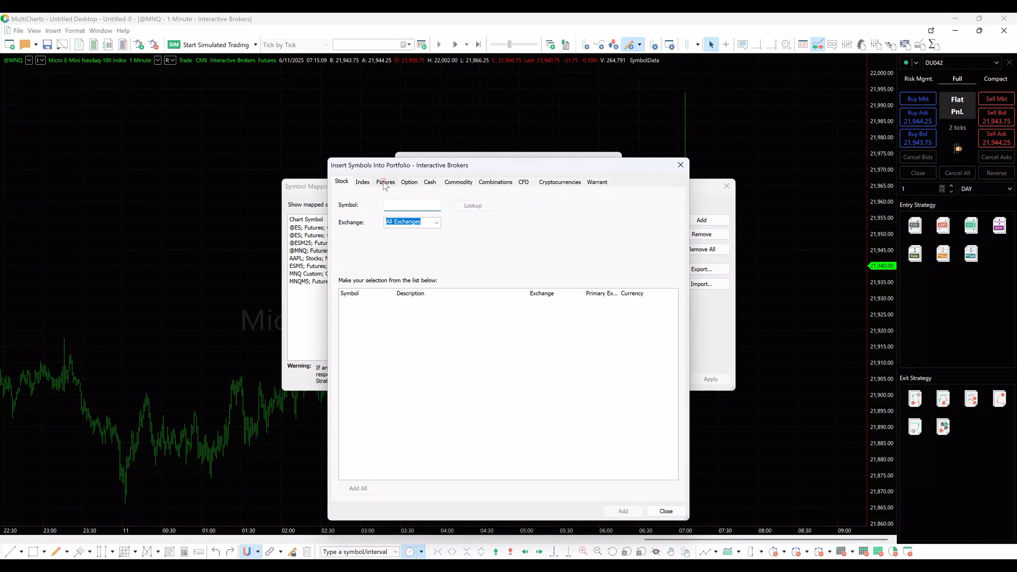
click(384, 182)
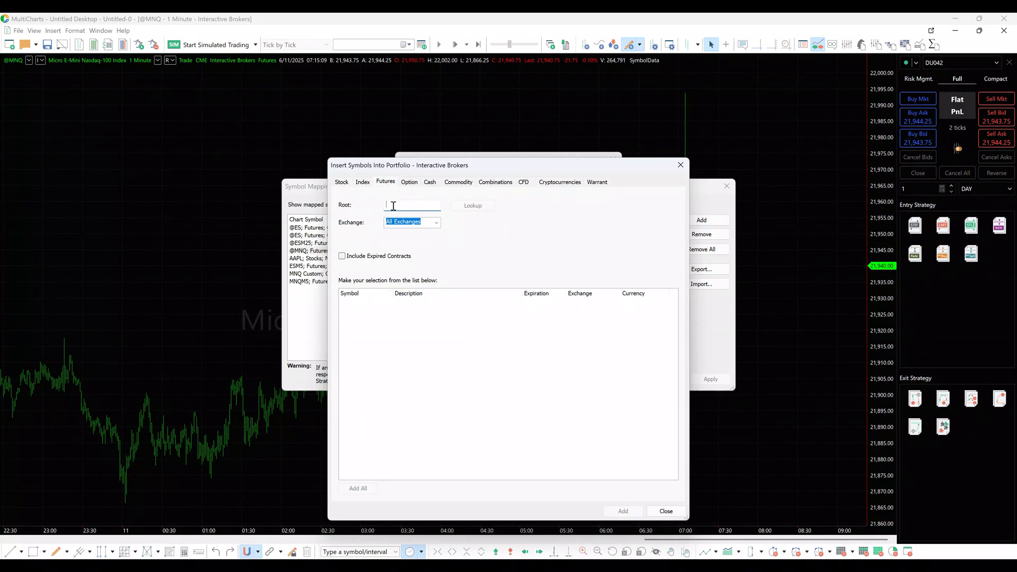
text(MNQM5)
click(465, 209)
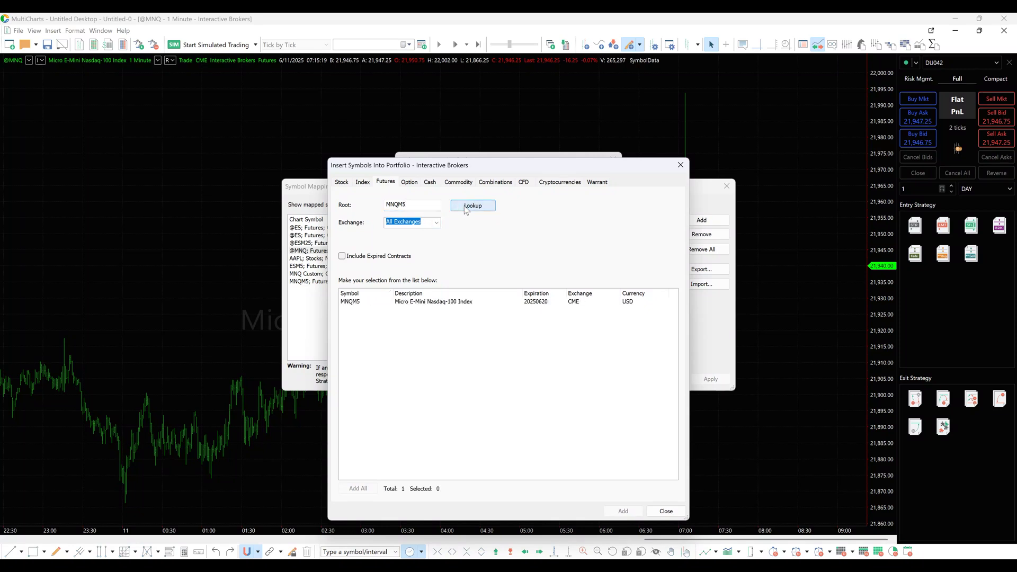
click(465, 303)
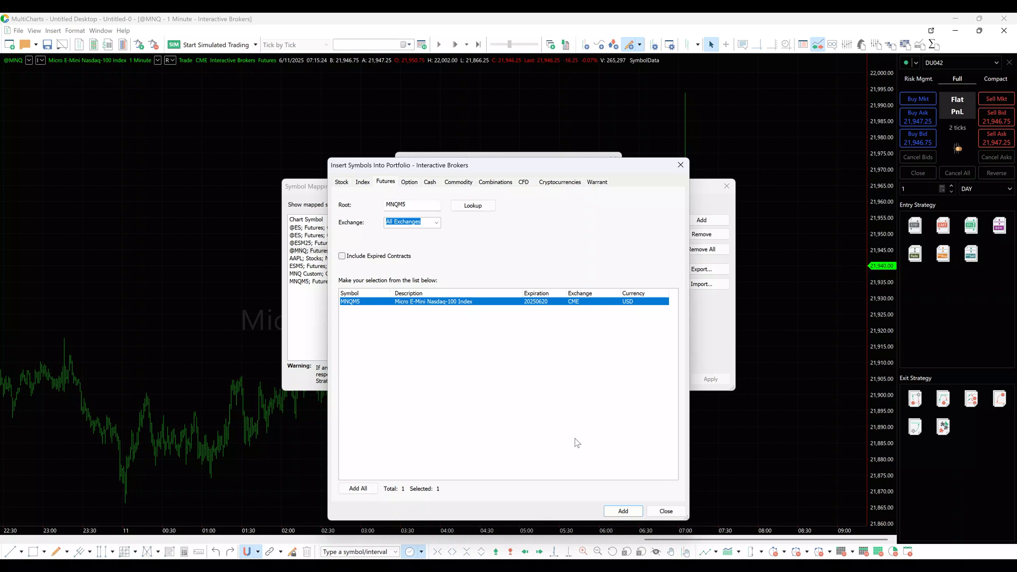
click(625, 512)
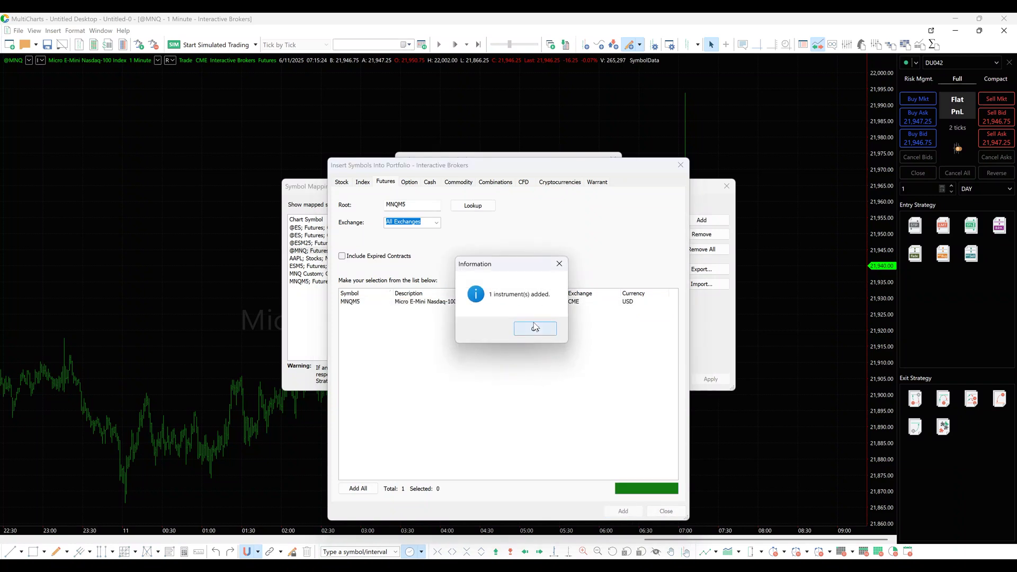
click(536, 329)
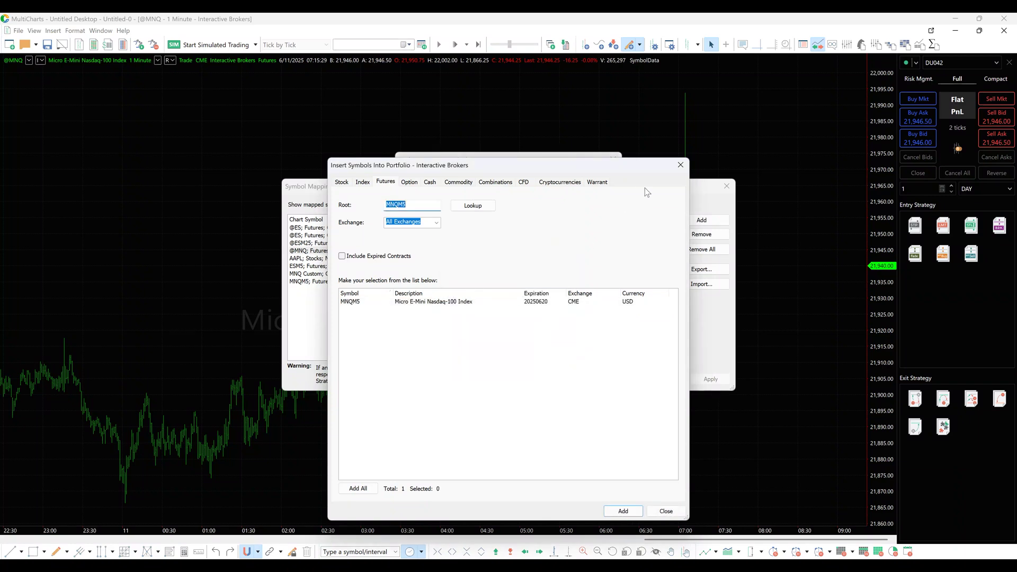
click(680, 165)
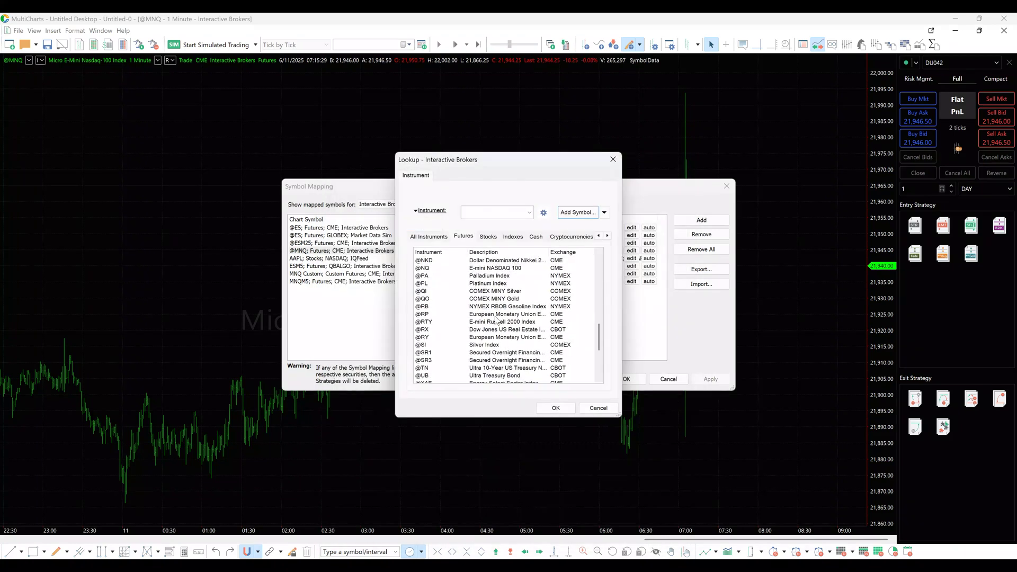
click(496, 376)
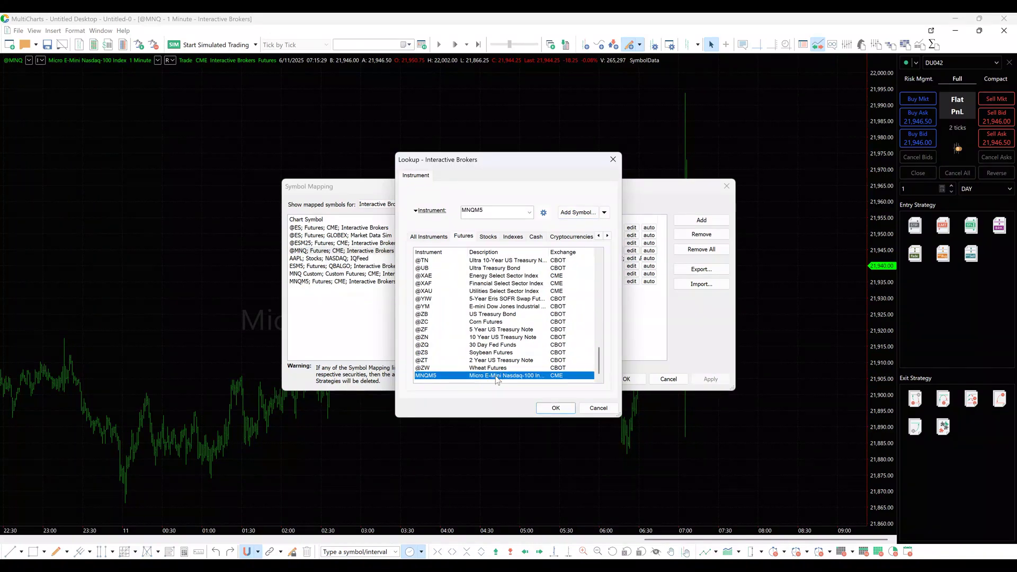
click(550, 407)
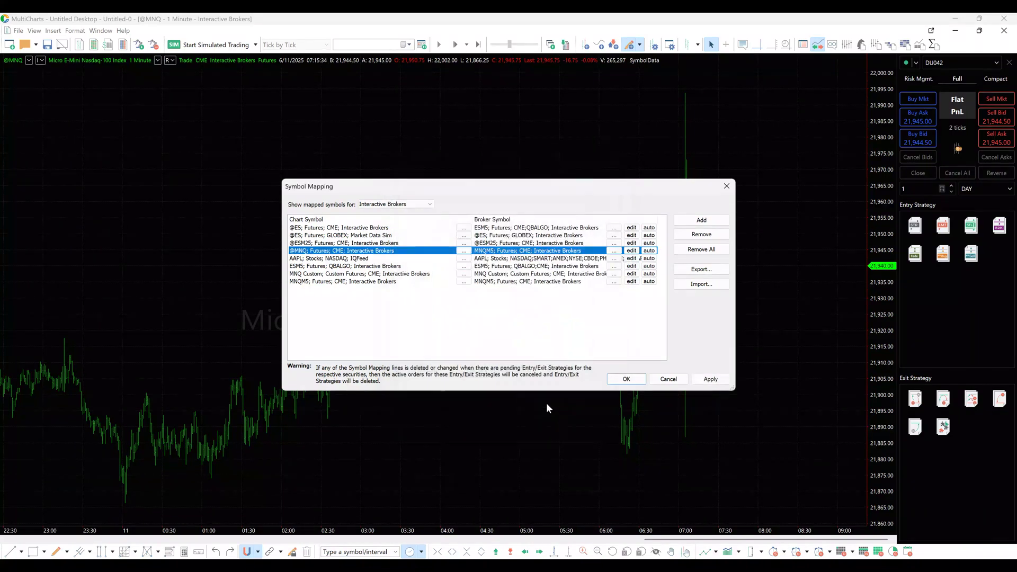
click(621, 380)
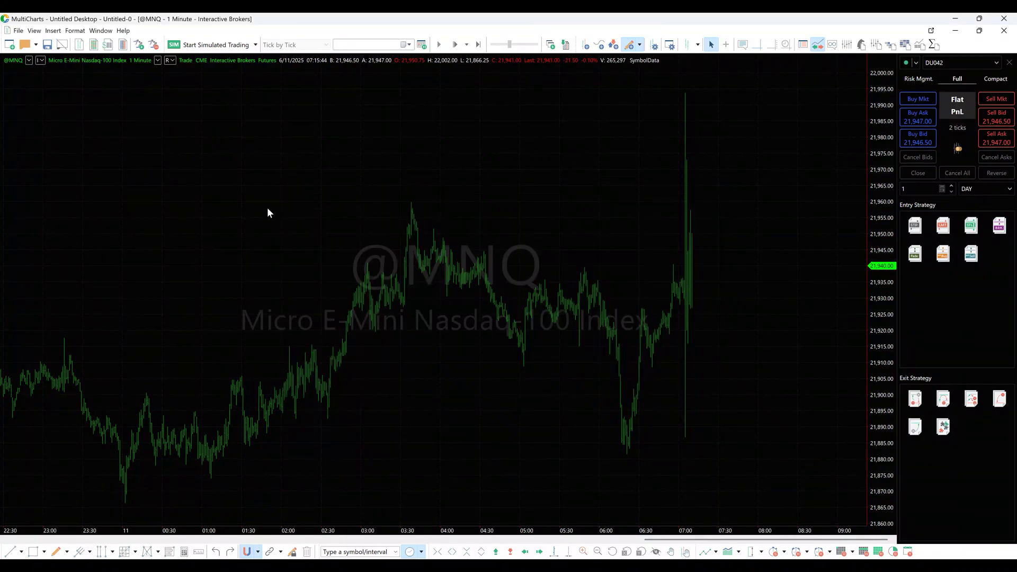
click(913, 99)
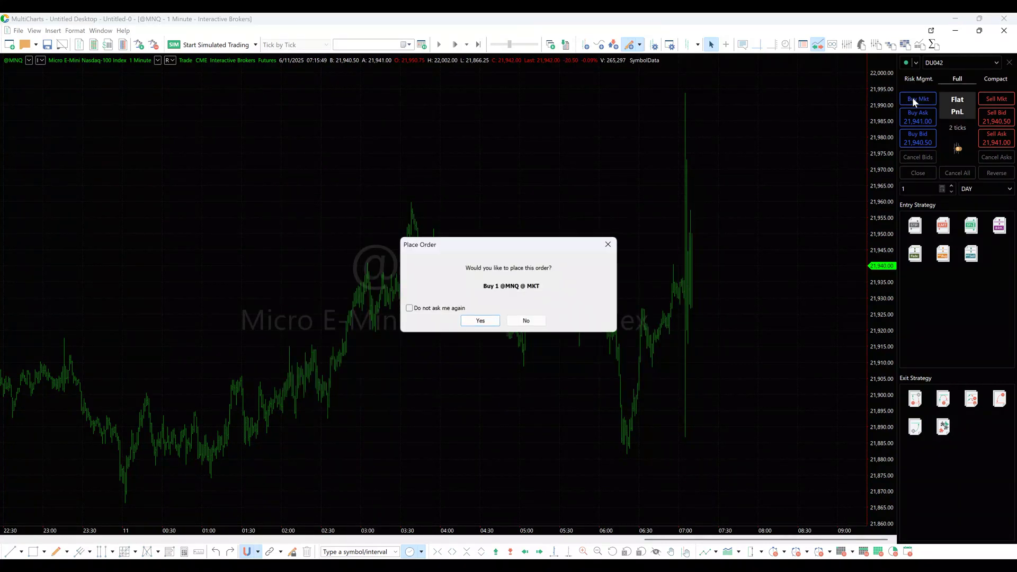
click(480, 321)
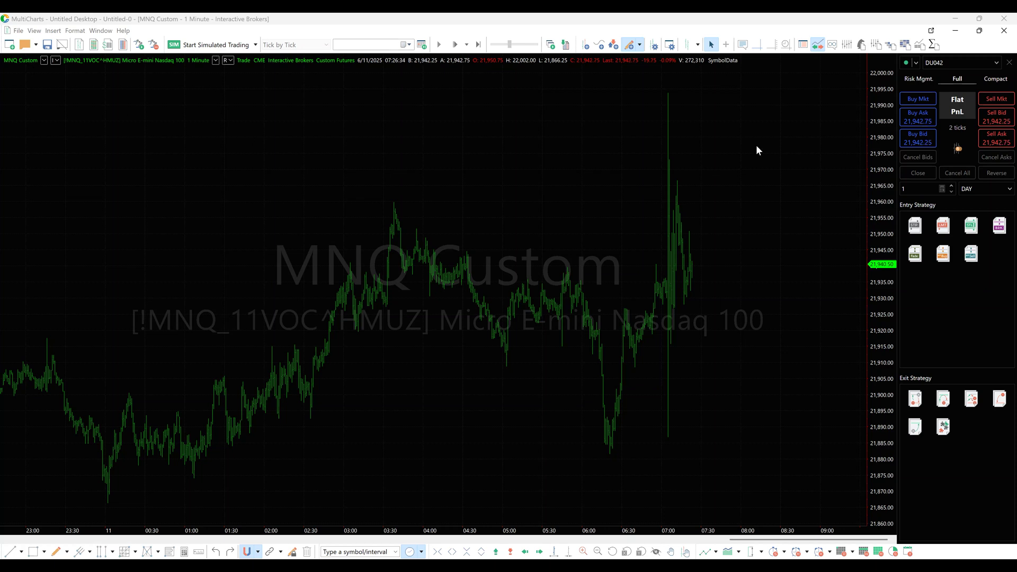
- Send a market buy of 1 MNQ Custom from its chart, then open the File menu
click(917, 100)
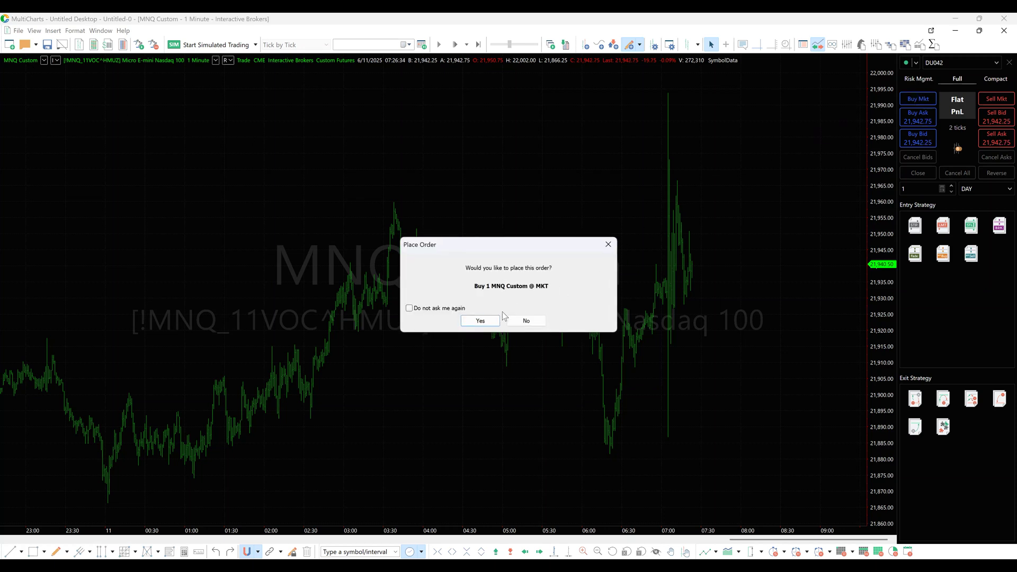
click(479, 321)
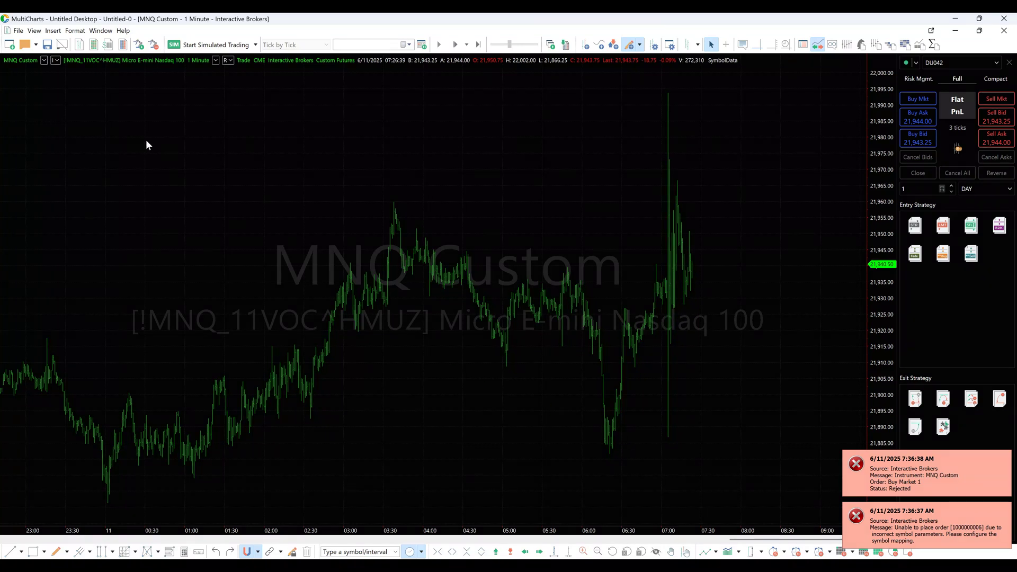
click(19, 31)
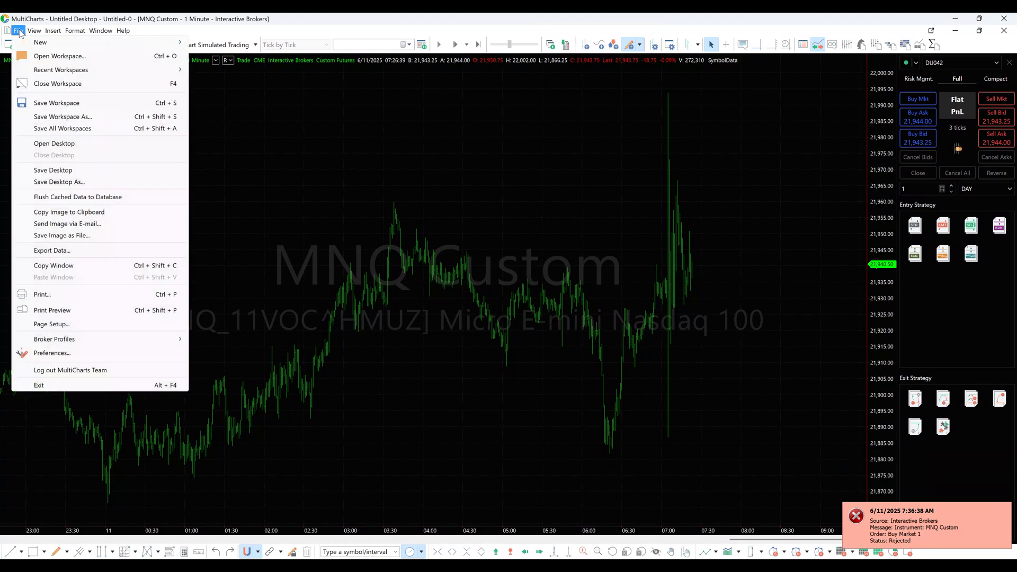
- Open Symbol Mapping for the Interactive Brokers profile and select the MNQ Custom row
mouse_move(97, 339)
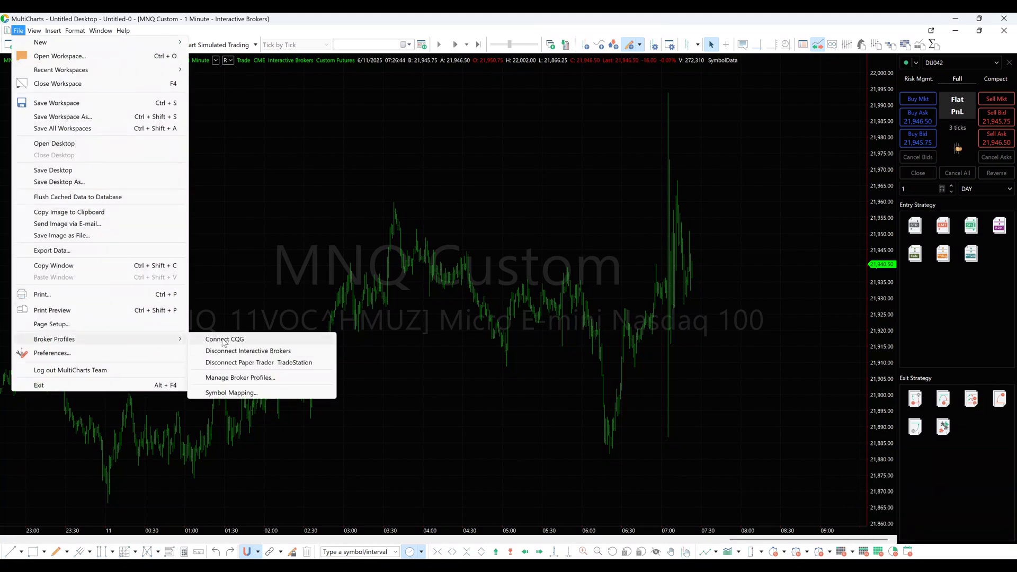
click(233, 393)
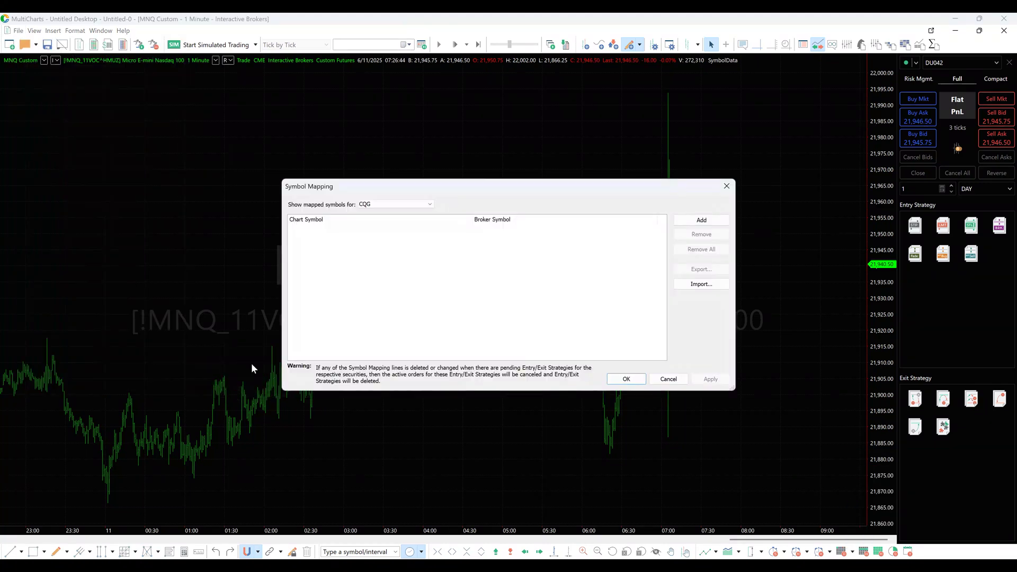
click(379, 206)
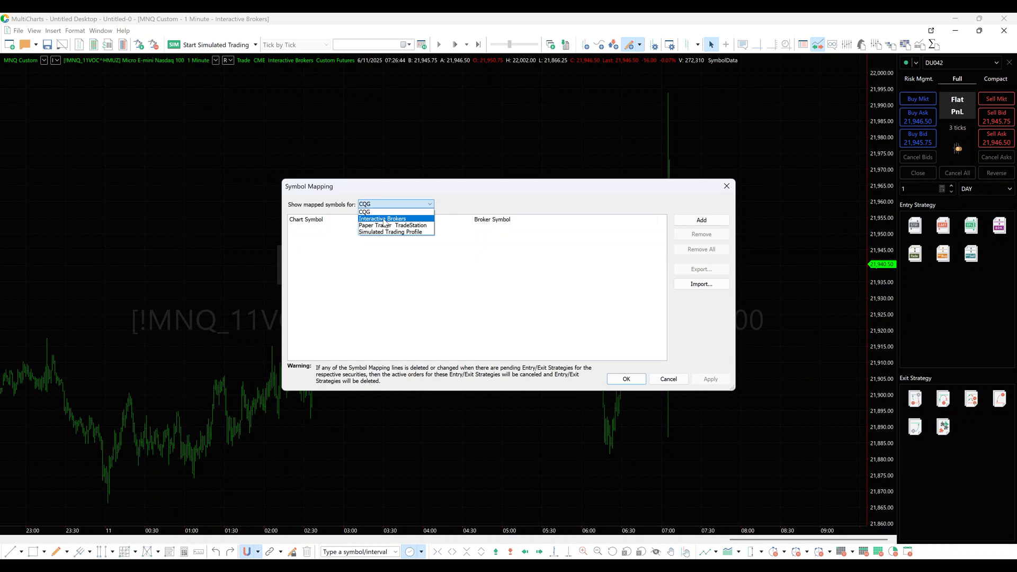
click(384, 219)
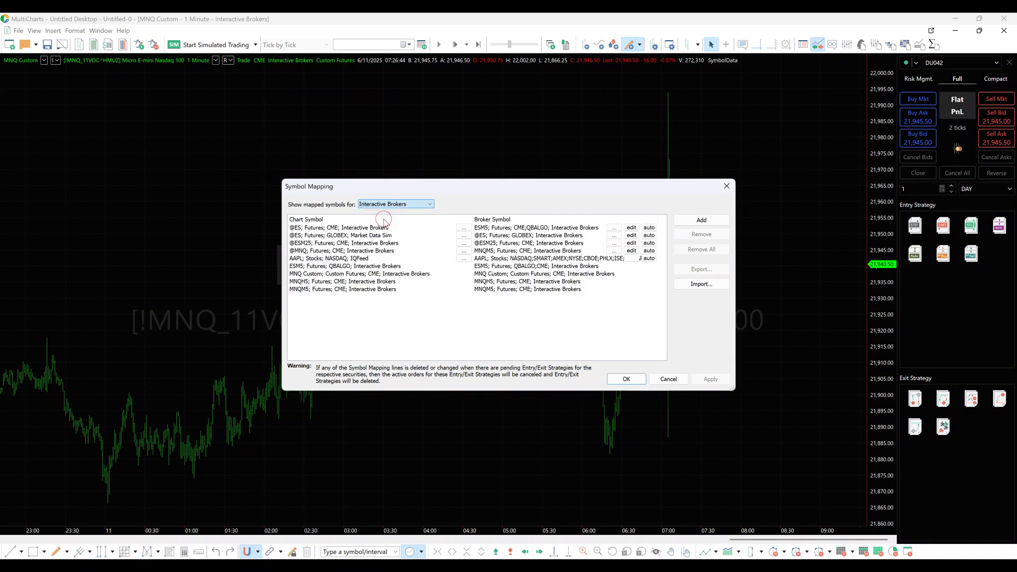
click(388, 276)
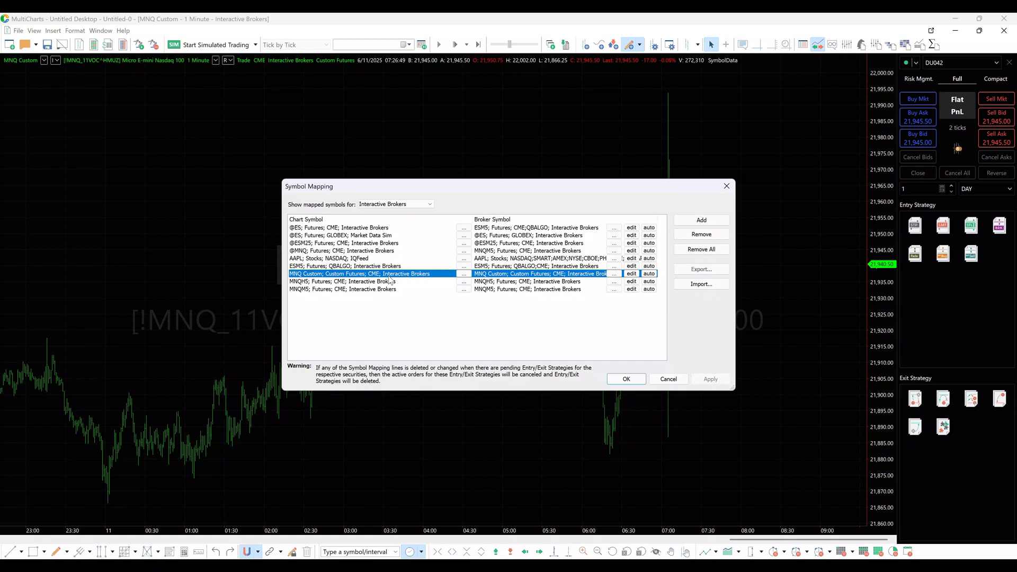
- Choose MNQM5 from the Futures instrument list as MNQ Custom's broker symbol
click(615, 274)
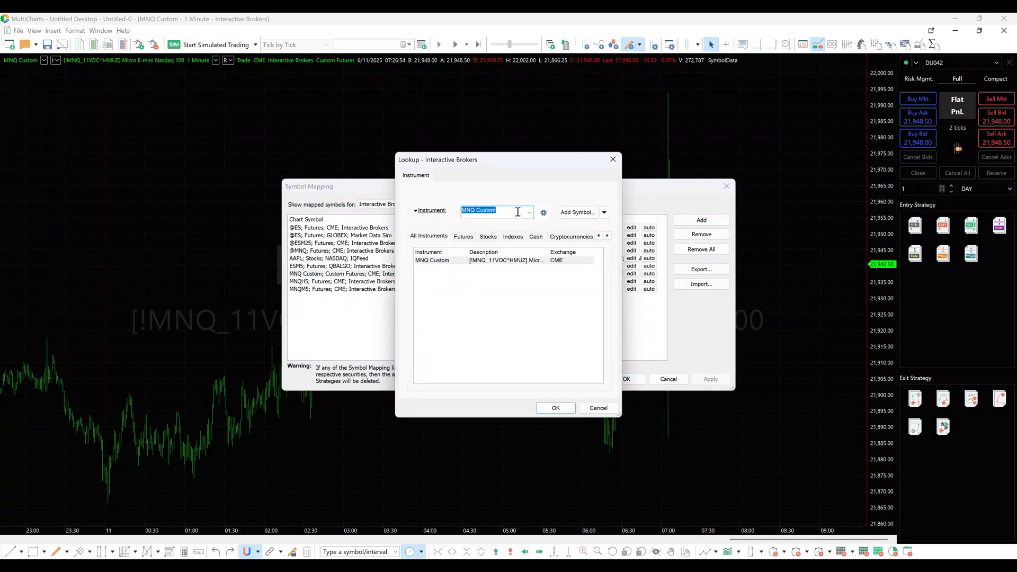
key(BackSpace)
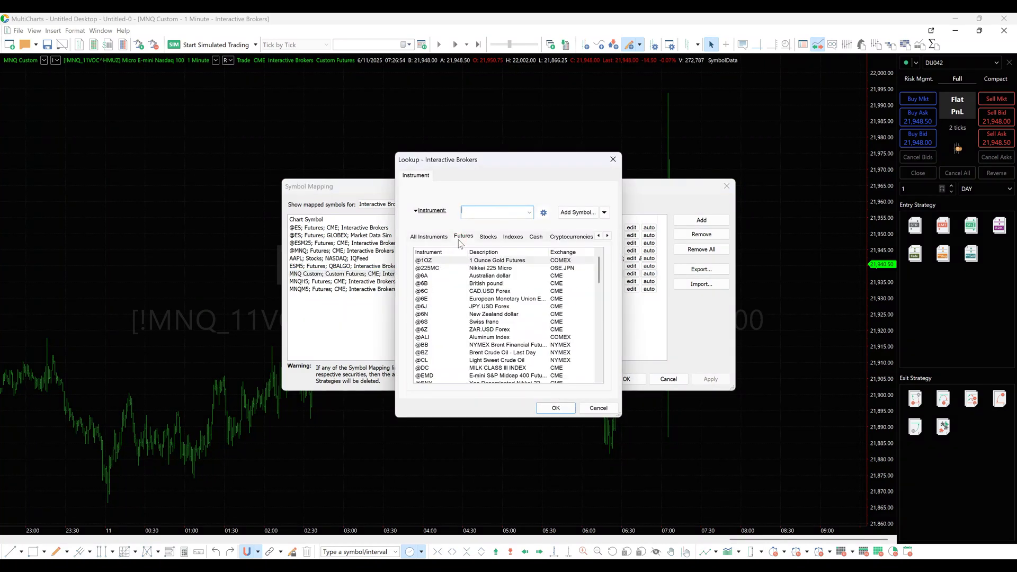
scroll(491, 328, down, 4)
scroll(491, 329, down, 12)
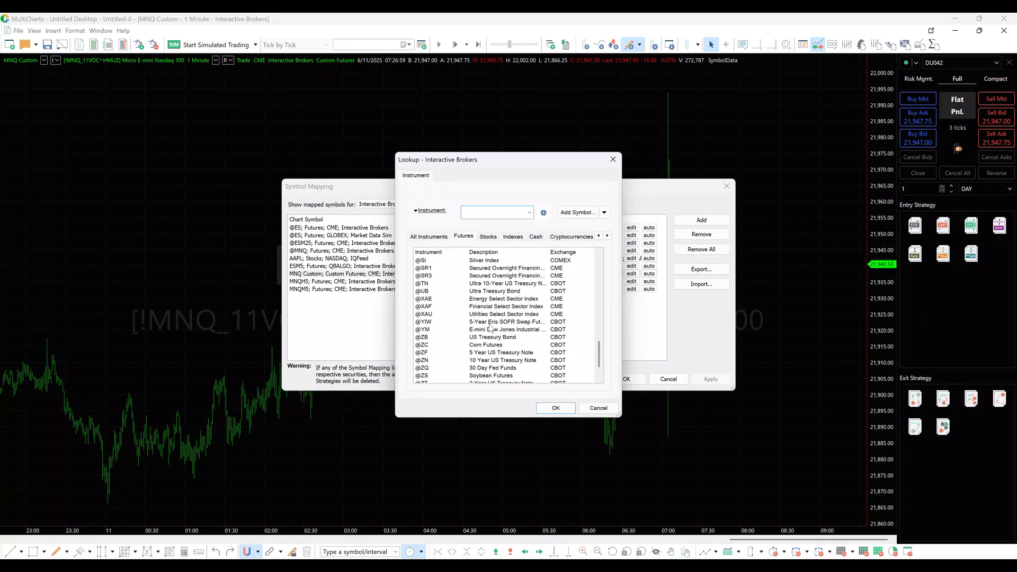
scroll(491, 328, down, 2)
click(469, 375)
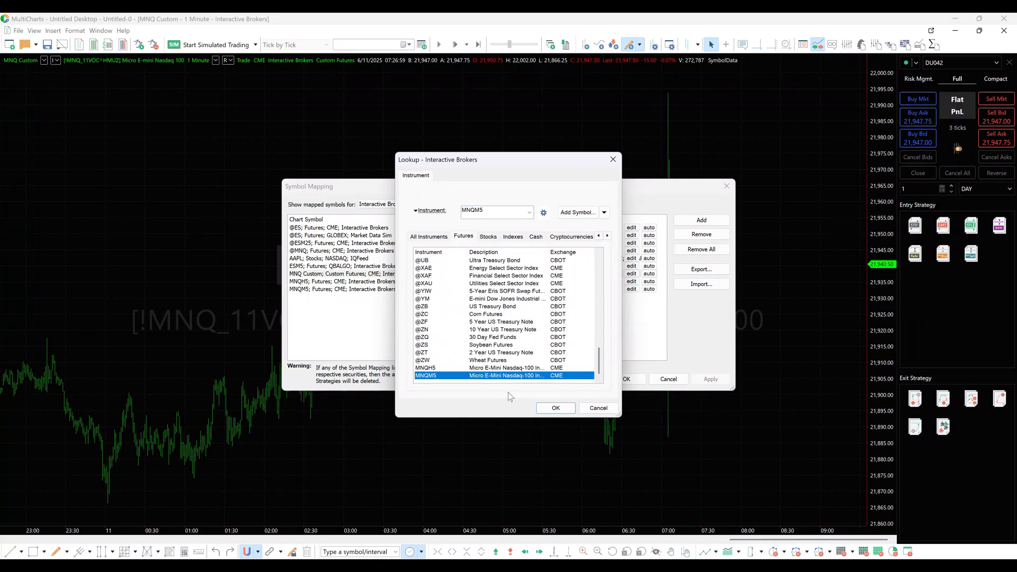
- Save the MNQM5 mapping and bring up a market buy of 1 MNQ Custom
click(555, 408)
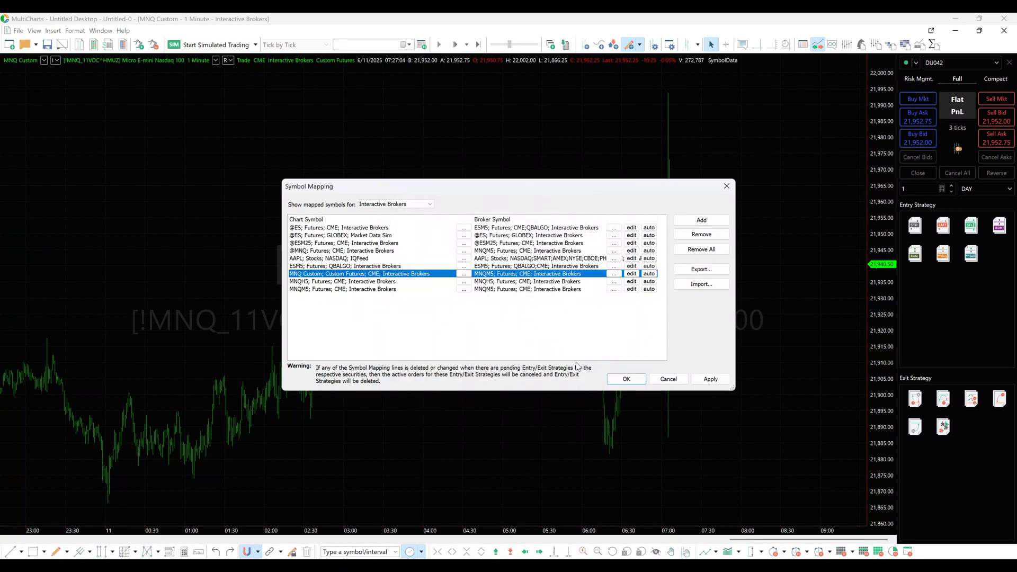
click(617, 380)
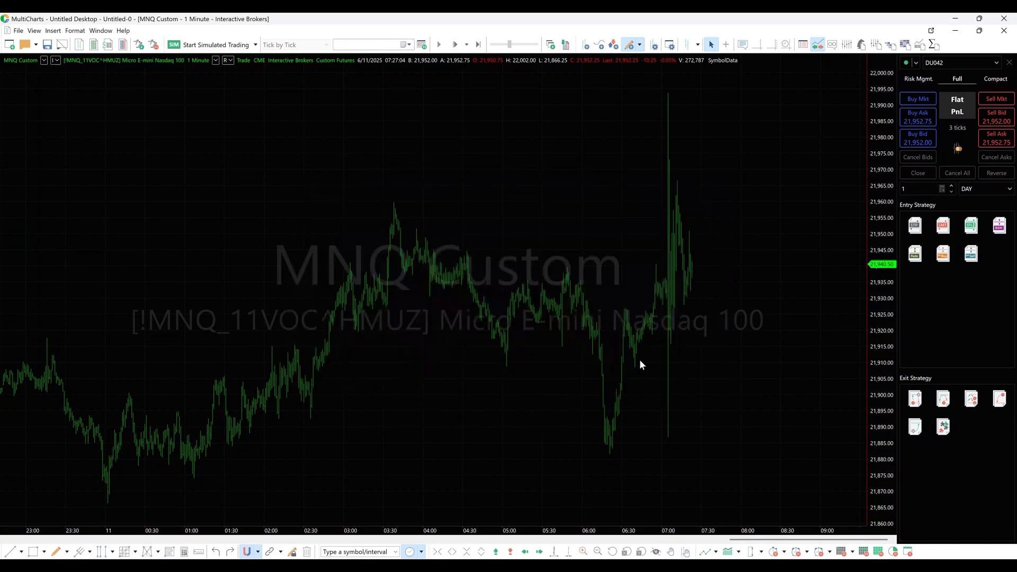
click(922, 98)
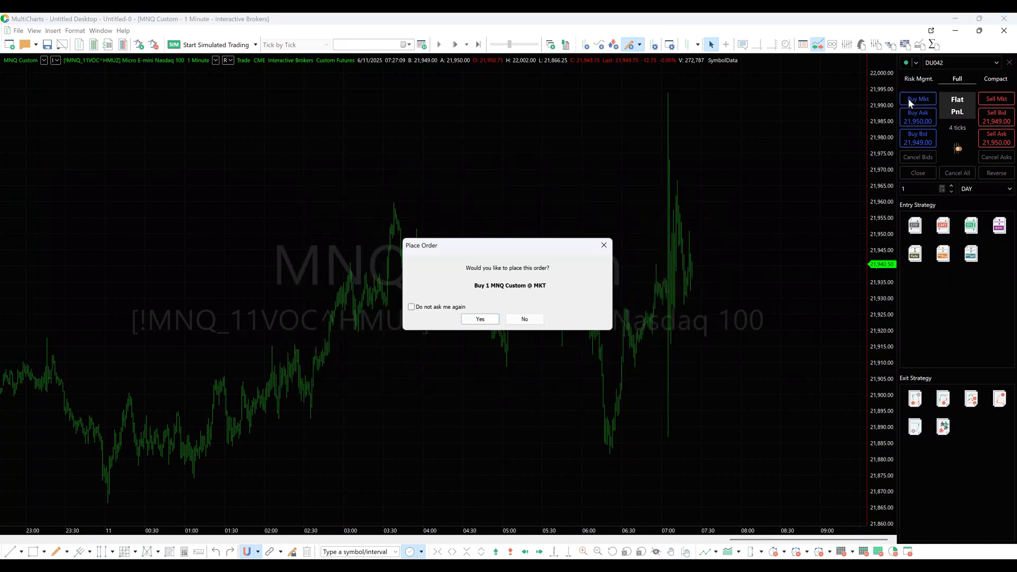